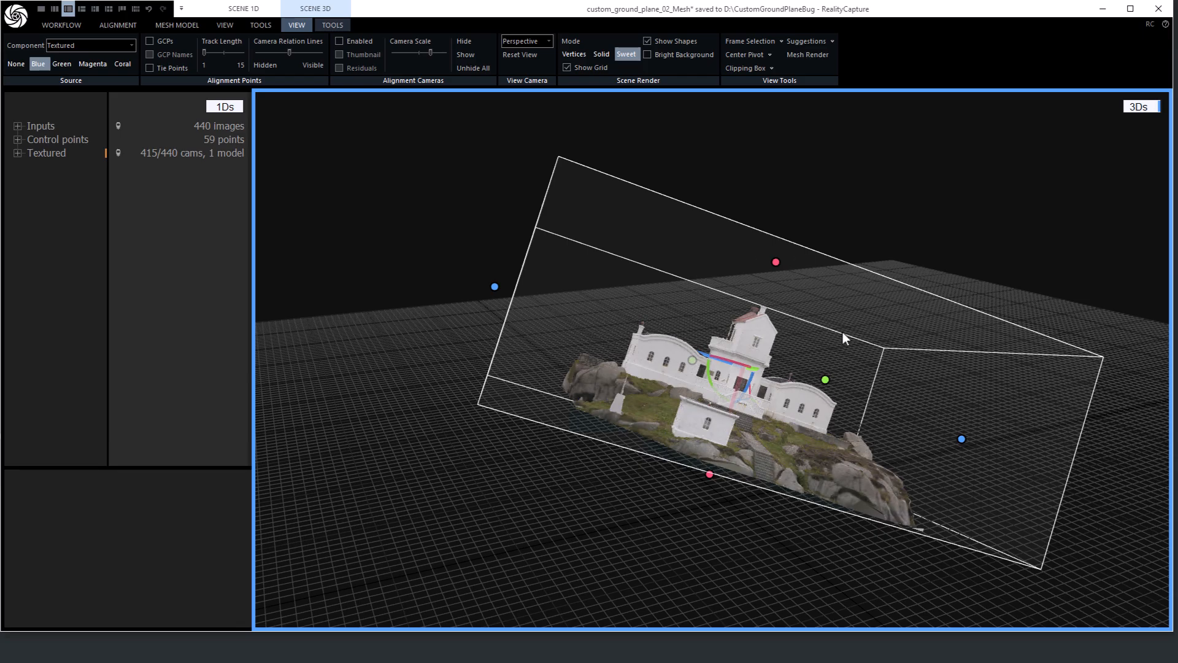
Display the alignment cameras and examine their positions around the tilted lighthouse model from several angles
{"action": "left_click_drag", "start_coordinate": [952, 452], "coordinate": [719, 460]}
{"action": "left_click_drag", "start_coordinate": [783, 480], "coordinate": [840, 487]}
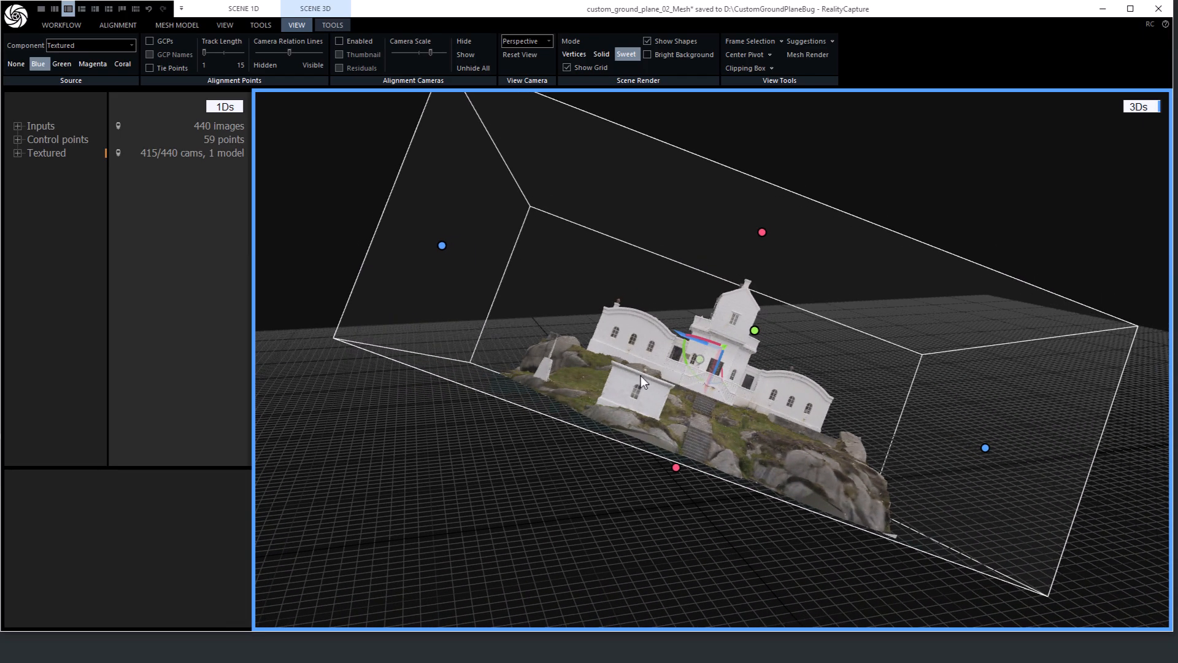
{"action": "left_click_drag", "start_coordinate": [650, 422], "coordinate": [652, 413]}
{"action": "left_click", "coordinate": [348, 41]}
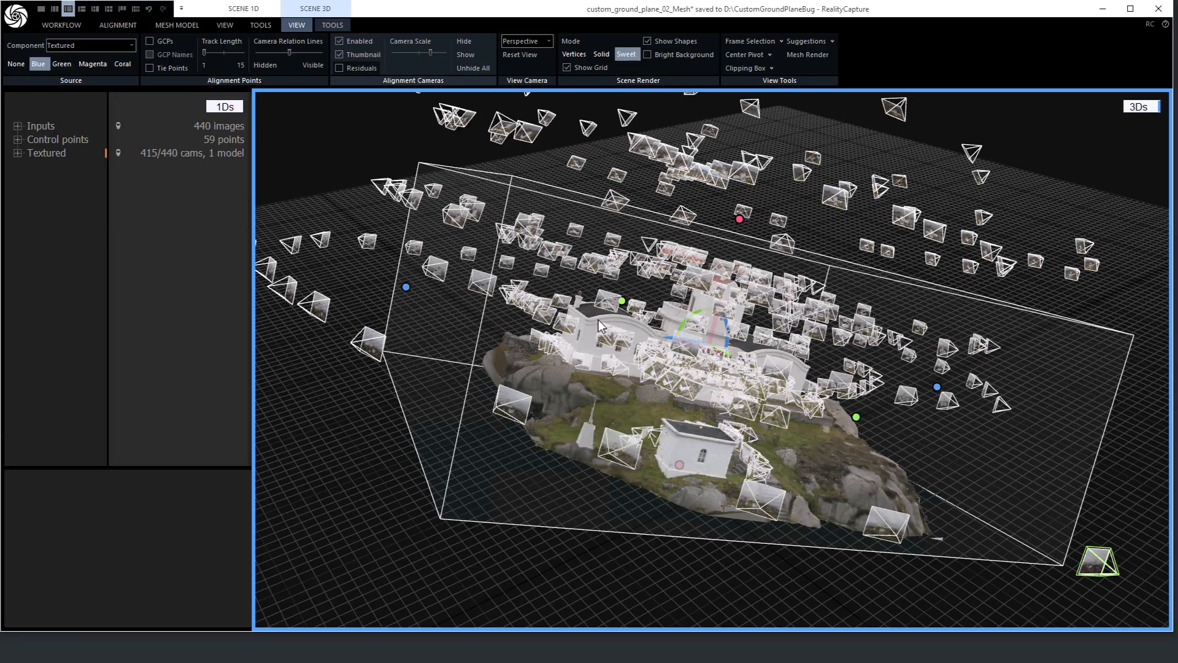
{"action": "left_click_drag", "start_coordinate": [852, 466], "coordinate": [964, 407]}
{"action": "left_click_drag", "start_coordinate": [862, 330], "coordinate": [774, 246]}
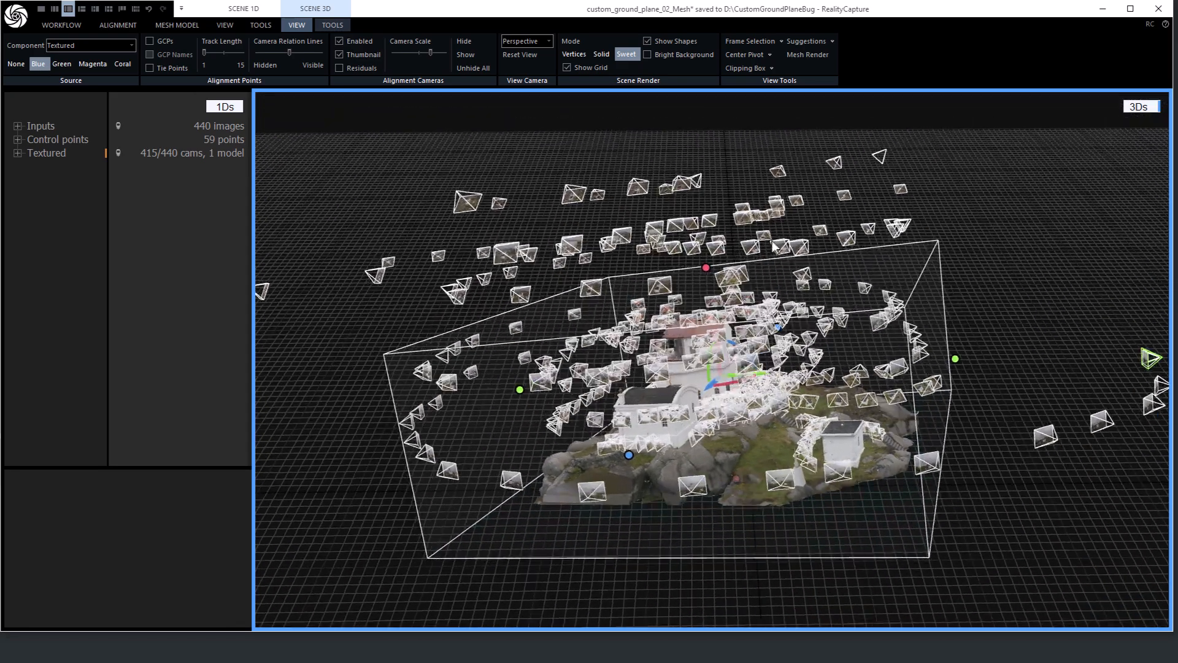
{"action": "left_click_drag", "start_coordinate": [918, 333], "coordinate": [635, 245]}
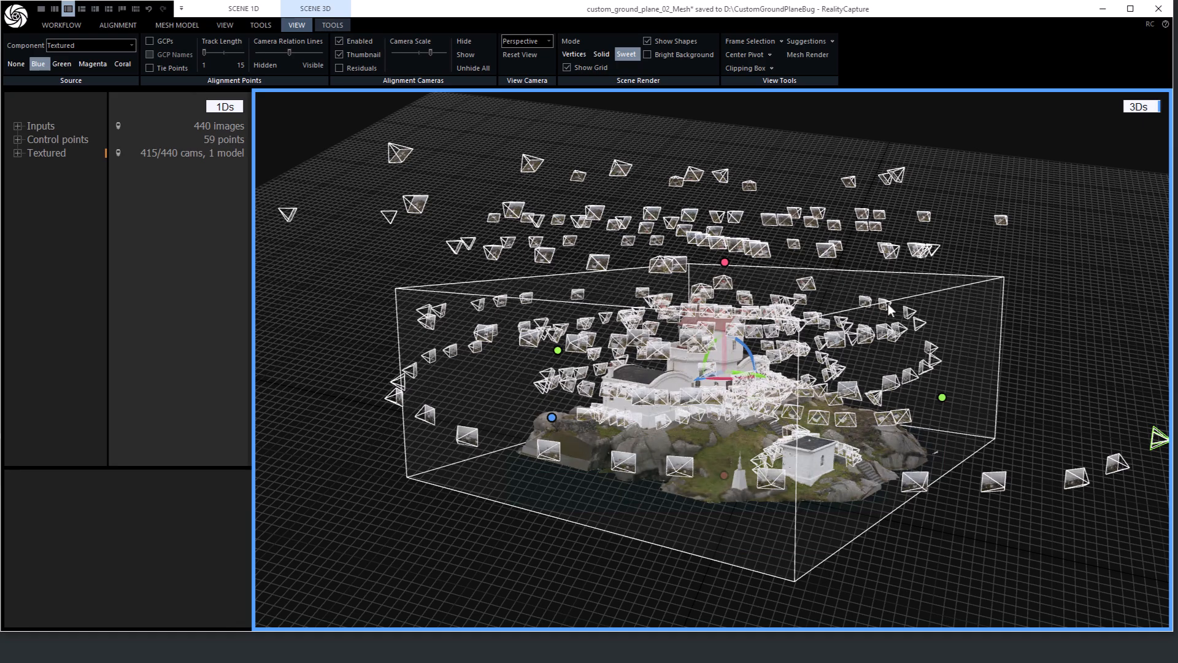
{"action": "left_click_drag", "start_coordinate": [891, 309], "coordinate": [735, 216]}
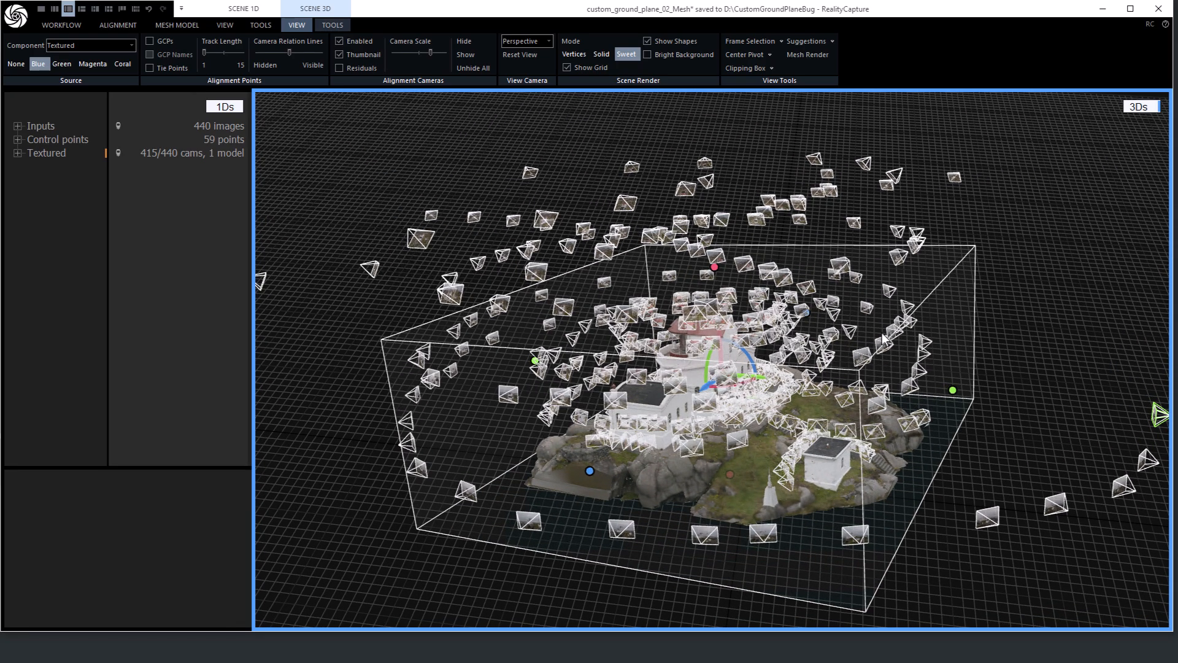
{"action": "left_click_drag", "start_coordinate": [882, 332], "coordinate": [721, 153]}
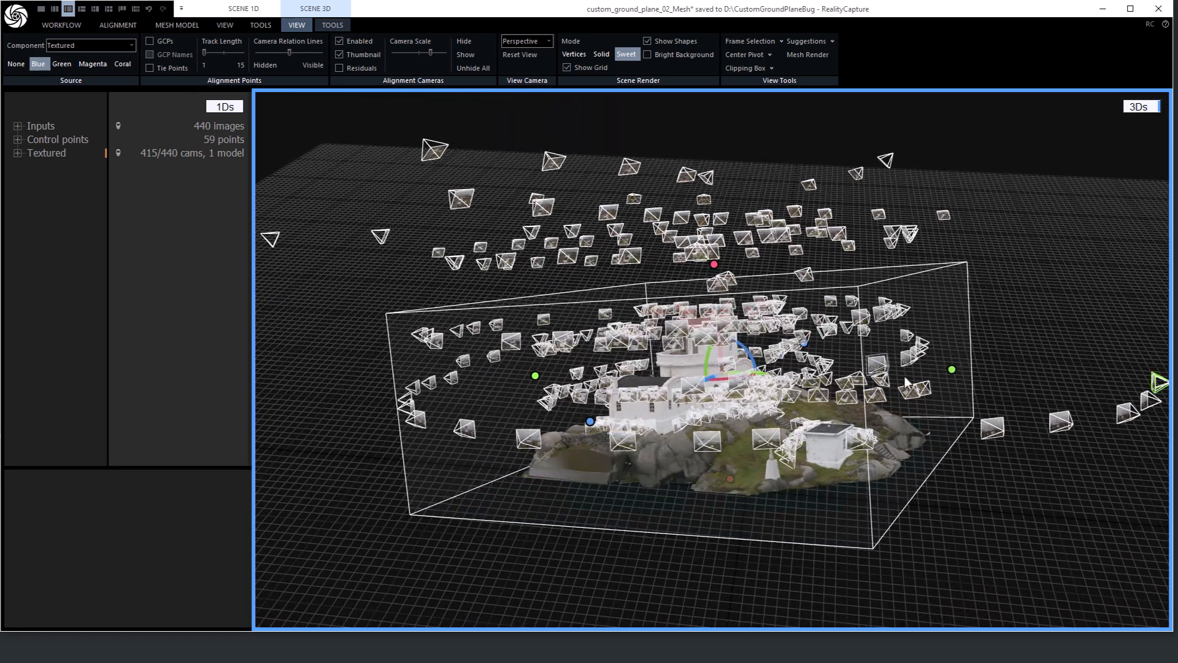
{"action": "left_click_drag", "start_coordinate": [906, 381], "coordinate": [769, 307]}
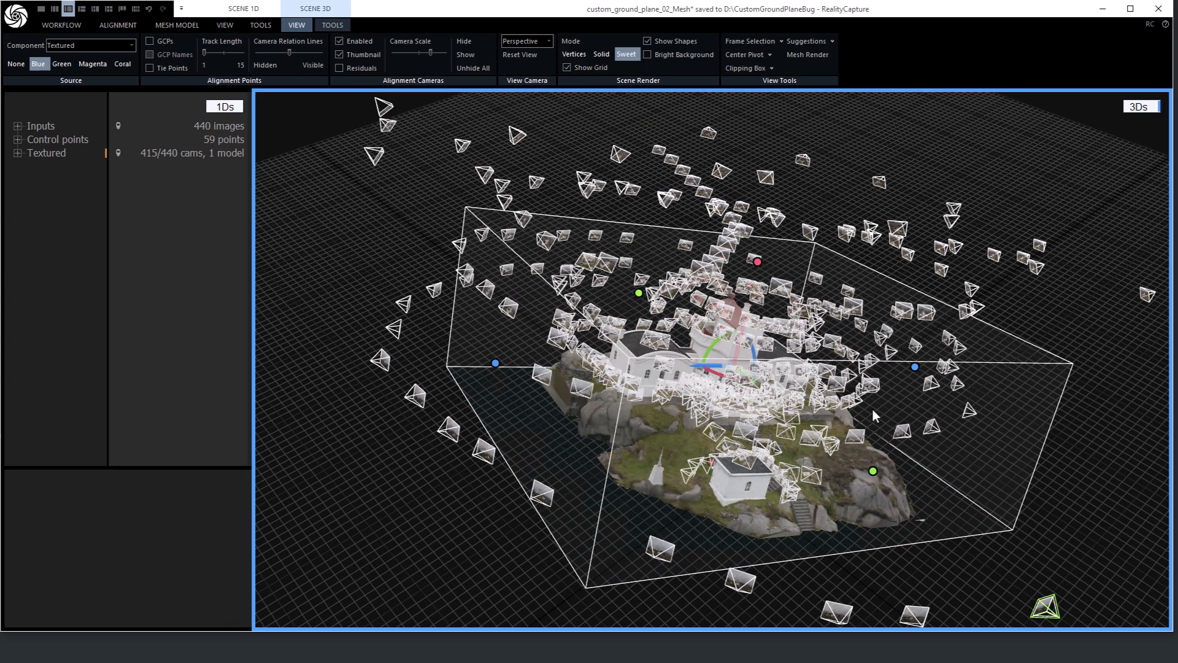
{"action": "mouse_move", "coordinate": [876, 416]}
{"action": "left_mouse_down"}
{"action": "mouse_move", "coordinate": [856, 442]}
{"action": "mouse_move", "coordinate": [842, 397]}
{"action": "mouse_move", "coordinate": [869, 405]}
{"action": "left_mouse_up"}
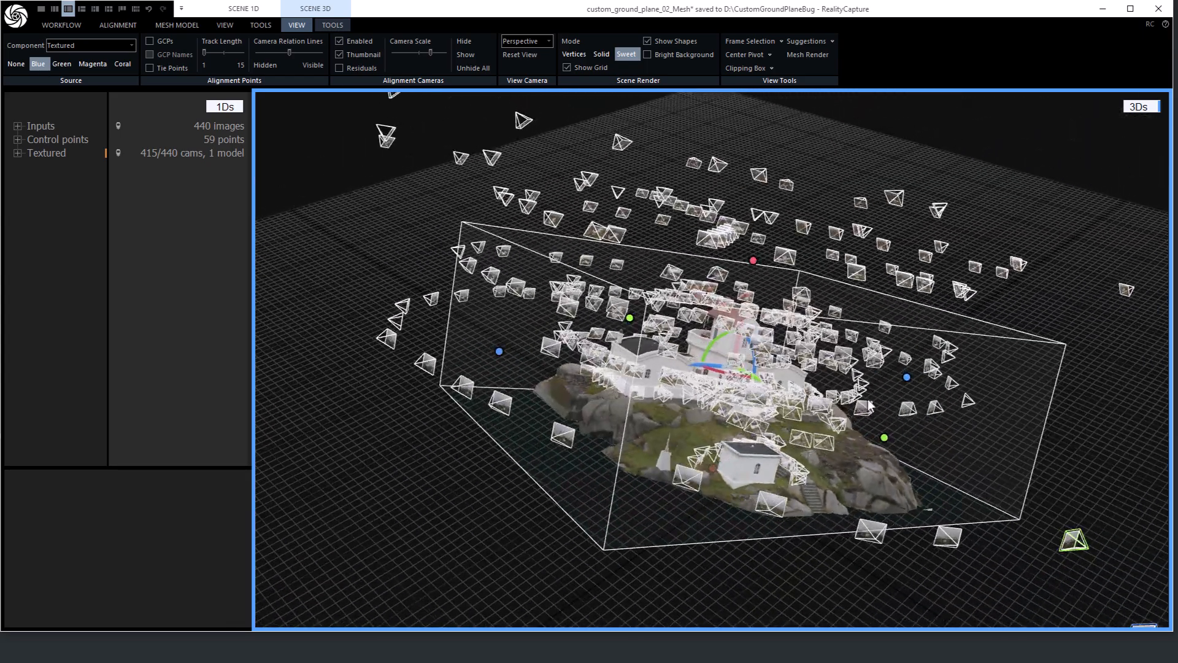
{"action": "scroll", "coordinate": [742, 450], "scroll_direction": "up", "scroll_amount": 5}
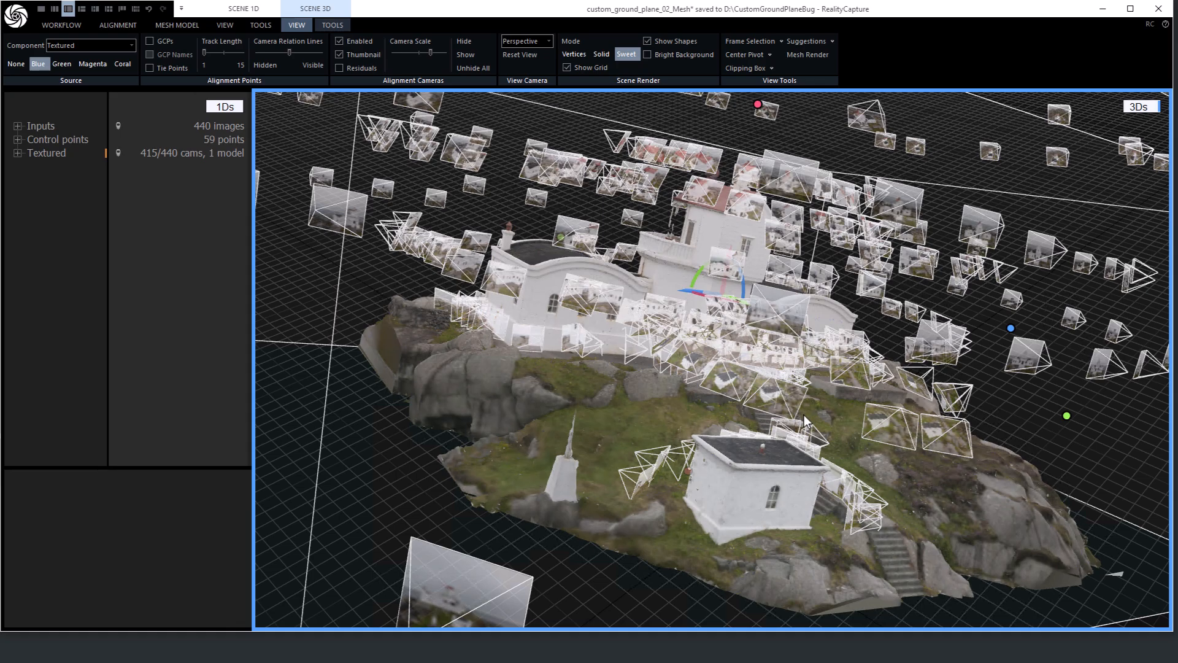
{"action": "scroll", "coordinate": [804, 414], "scroll_direction": "down", "scroll_amount": 5}
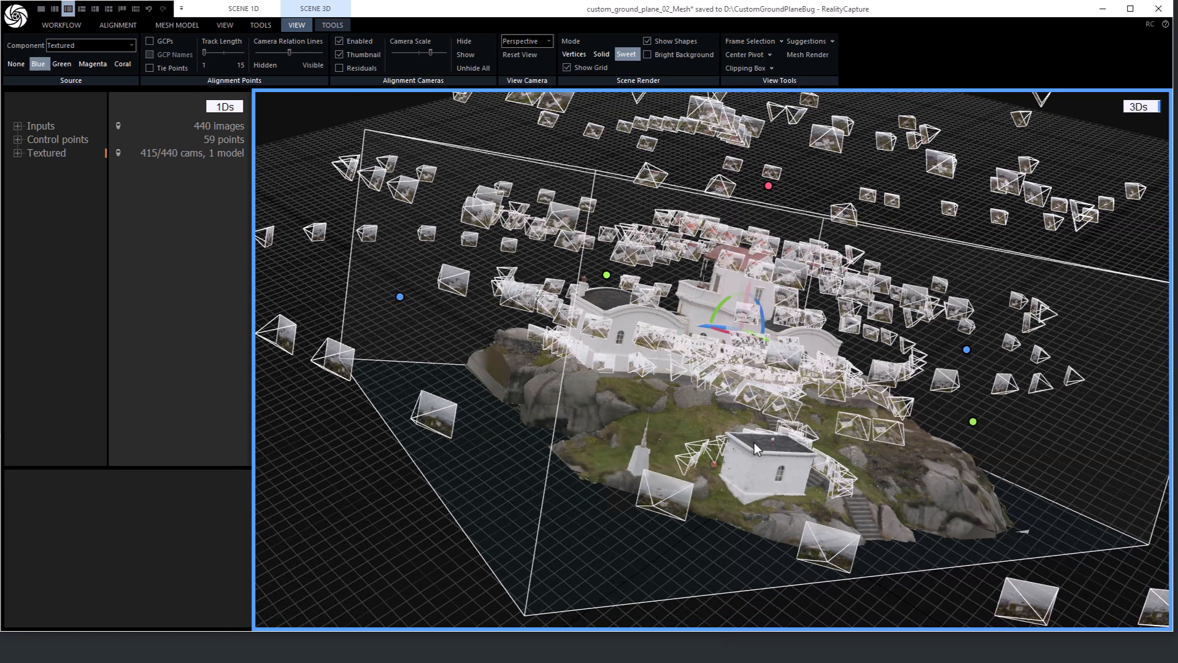
{"action": "left_click_drag", "start_coordinate": [823, 523], "coordinate": [813, 458]}
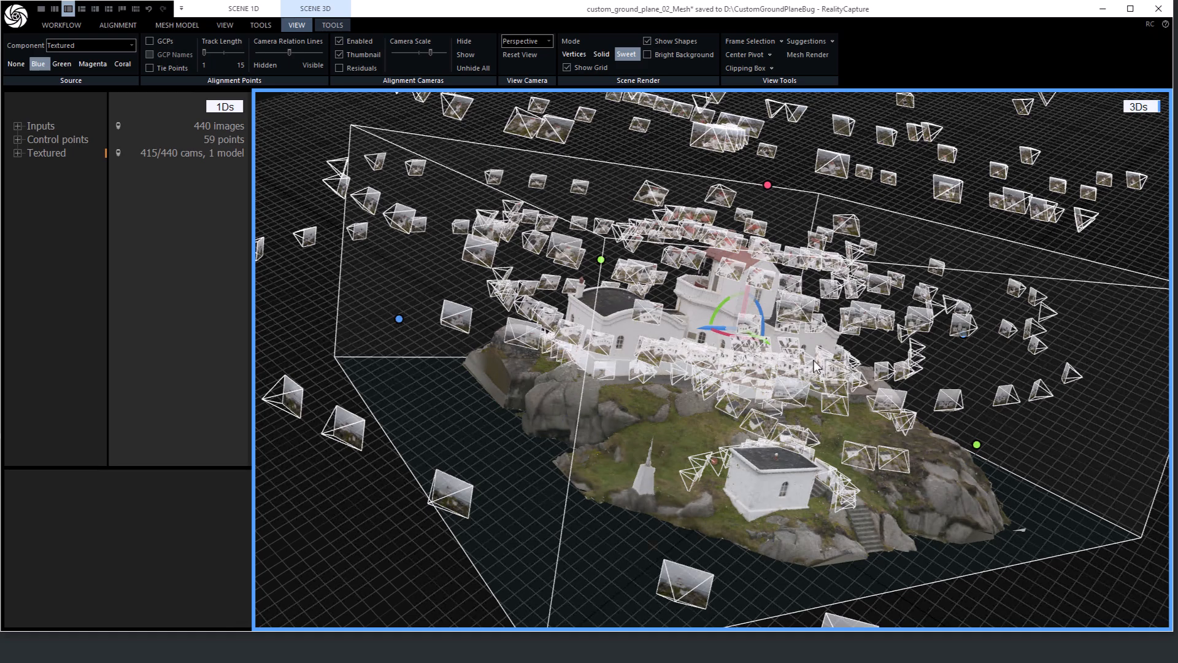
Hide the alignment cameras and inspect the textured model's tilt against the ground grid
{"action": "left_click", "coordinate": [340, 40]}
{"action": "left_click_drag", "start_coordinate": [784, 367], "coordinate": [728, 385]}
{"action": "scroll", "coordinate": [817, 435], "scroll_direction": "down", "scroll_amount": 3}
{"action": "scroll", "coordinate": [753, 432], "scroll_direction": "up", "scroll_amount": 3}
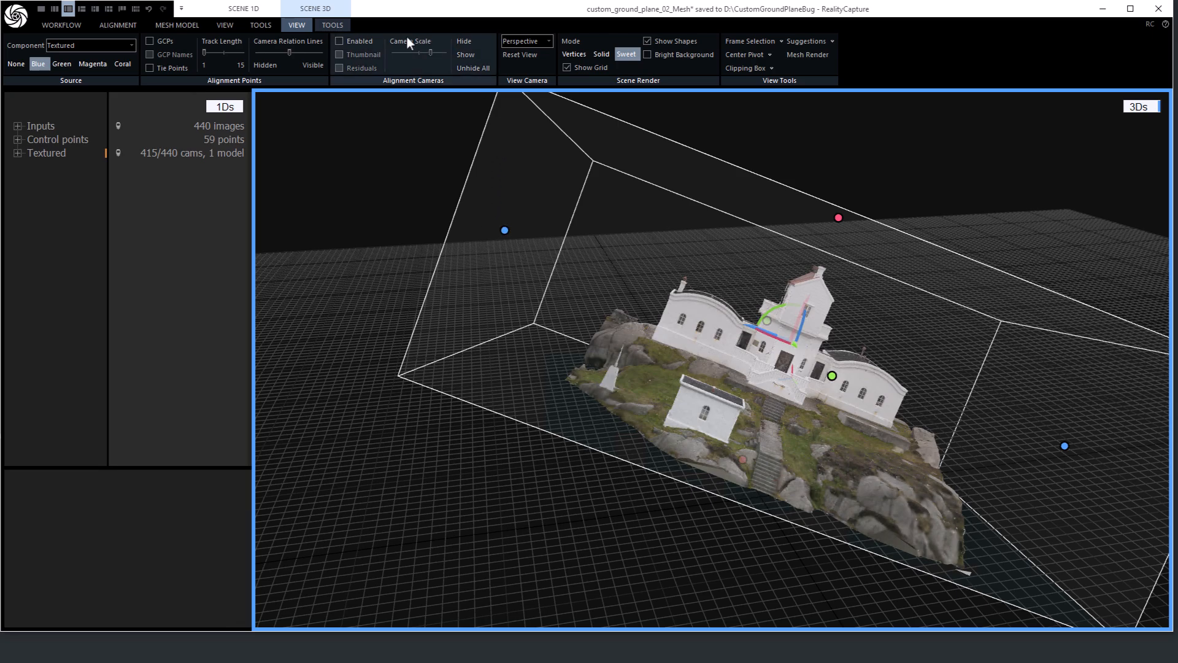
Start Define Ground Plane, place its origin by the lighthouse's front entrance and rotate the model upright to the grid
{"action": "left_click", "coordinate": [333, 25]}
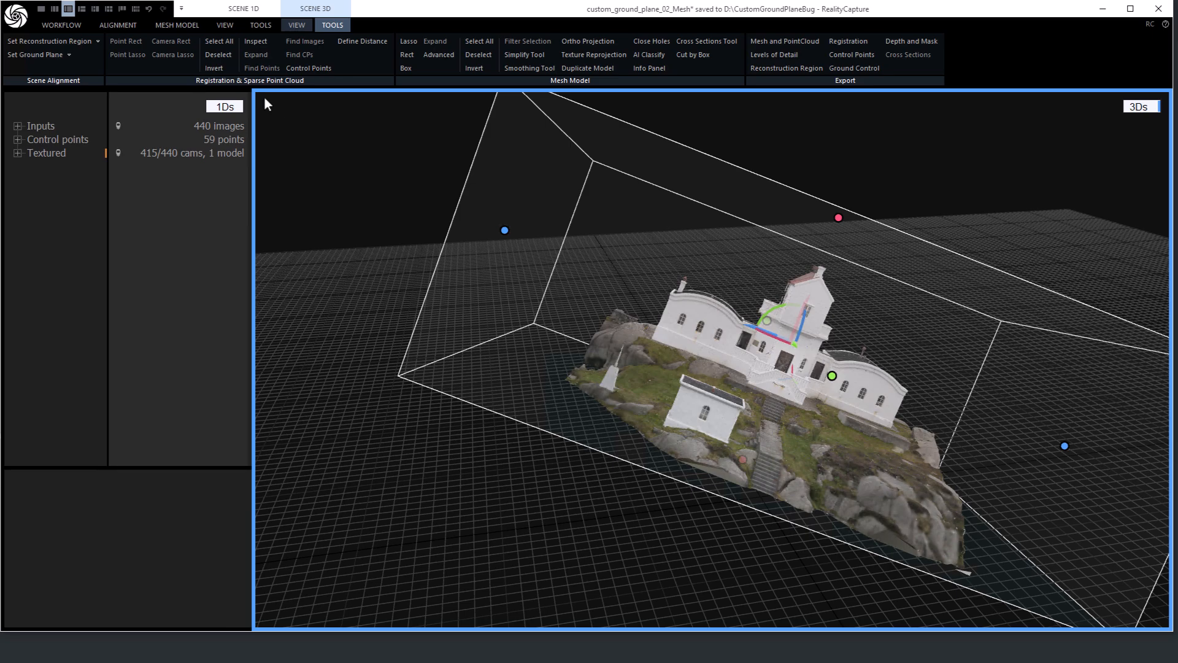
{"action": "left_click_drag", "start_coordinate": [811, 454], "coordinate": [819, 460]}
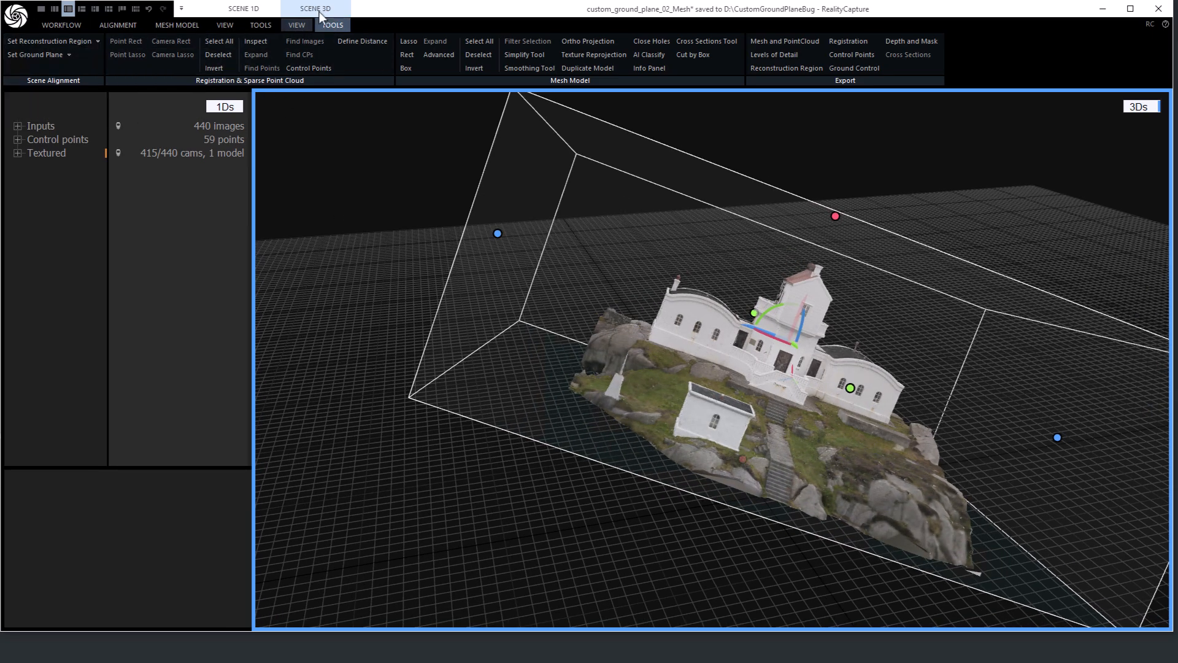
{"action": "left_click", "coordinate": [69, 54]}
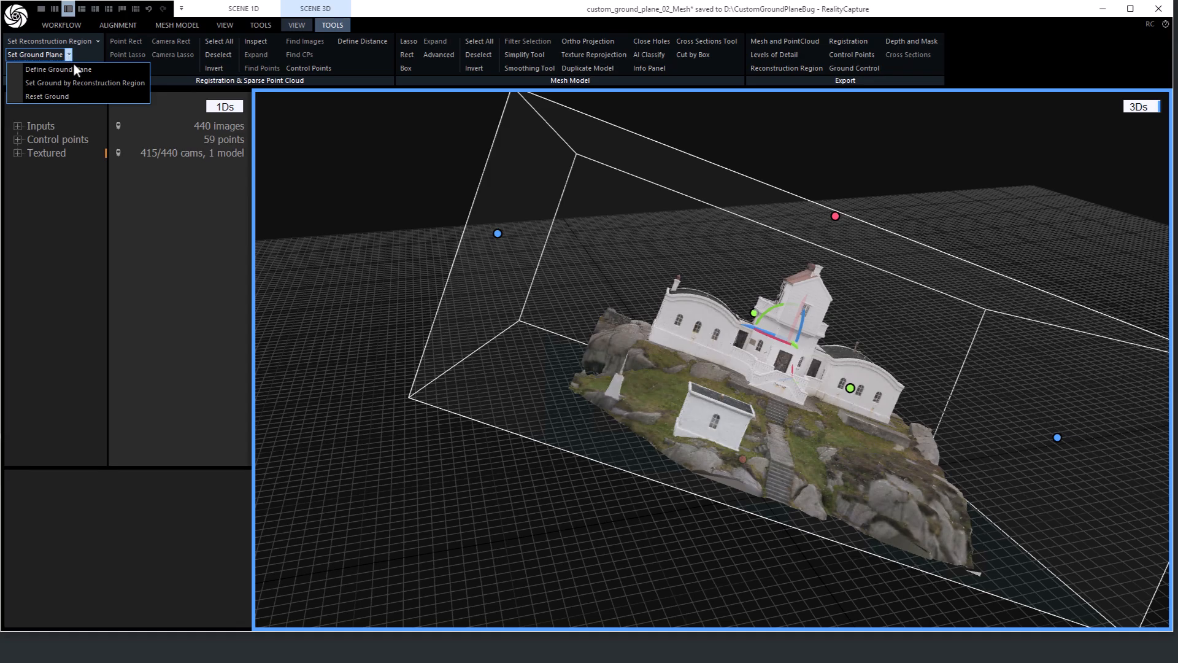
{"action": "left_click", "coordinate": [75, 71]}
{"action": "left_click_drag", "start_coordinate": [920, 450], "coordinate": [825, 334]}
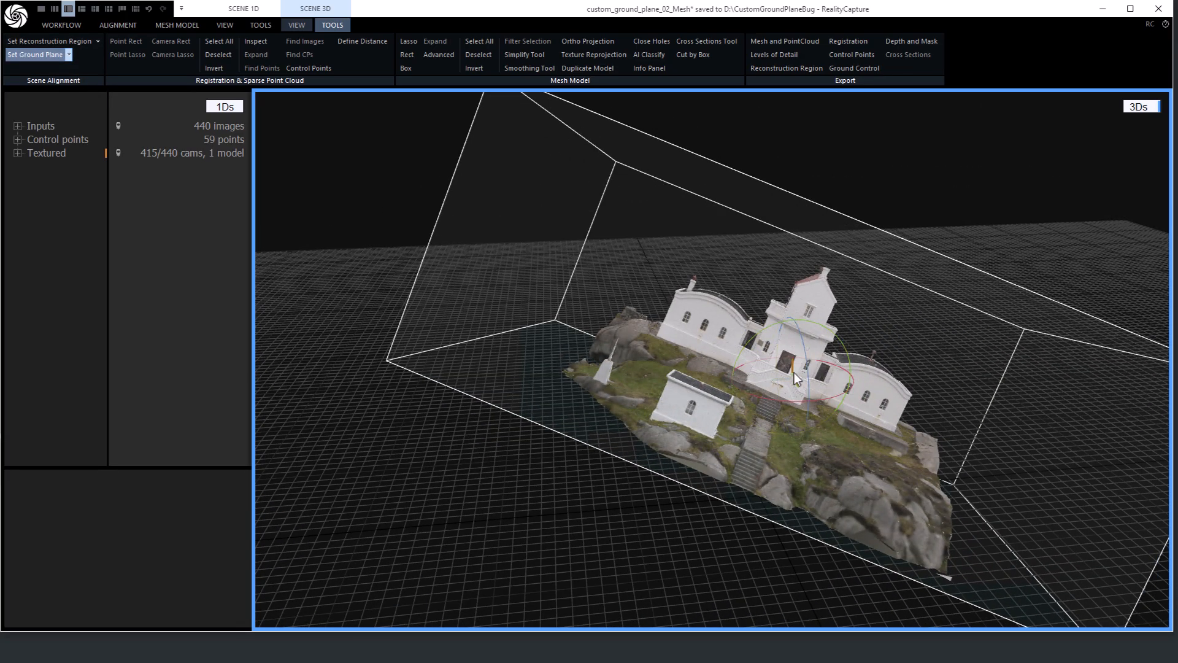
{"action": "left_click_drag", "start_coordinate": [793, 373], "coordinate": [760, 349]}
{"action": "left_click_drag", "start_coordinate": [771, 425], "coordinate": [802, 447]}
{"action": "left_click_drag", "start_coordinate": [778, 395], "coordinate": [765, 525]}
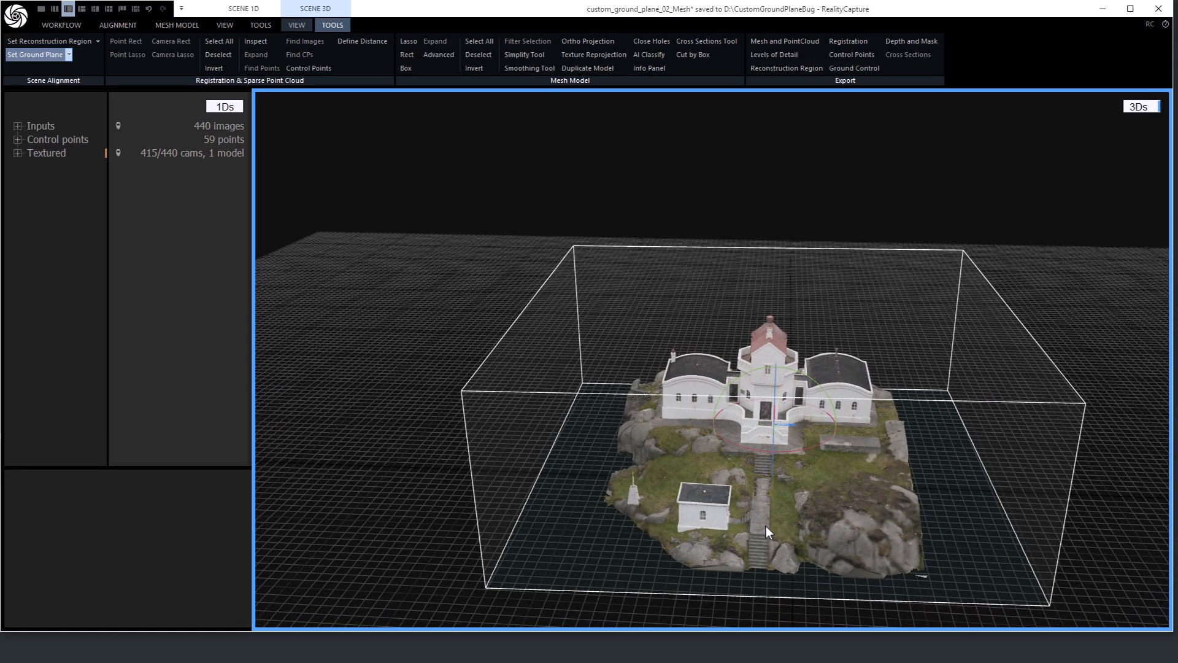
Fine-tune the ground plane rotation while facing the front of the lighthouse so its facade is level
{"action": "left_click_drag", "start_coordinate": [822, 385], "coordinate": [824, 386]}
{"action": "scroll", "coordinate": [848, 491], "scroll_direction": "up", "scroll_amount": 3}
{"action": "right_click_drag", "start_coordinate": [841, 465], "coordinate": [856, 425]}
{"action": "scroll", "coordinate": [853, 423], "scroll_direction": "up", "scroll_amount": 3}
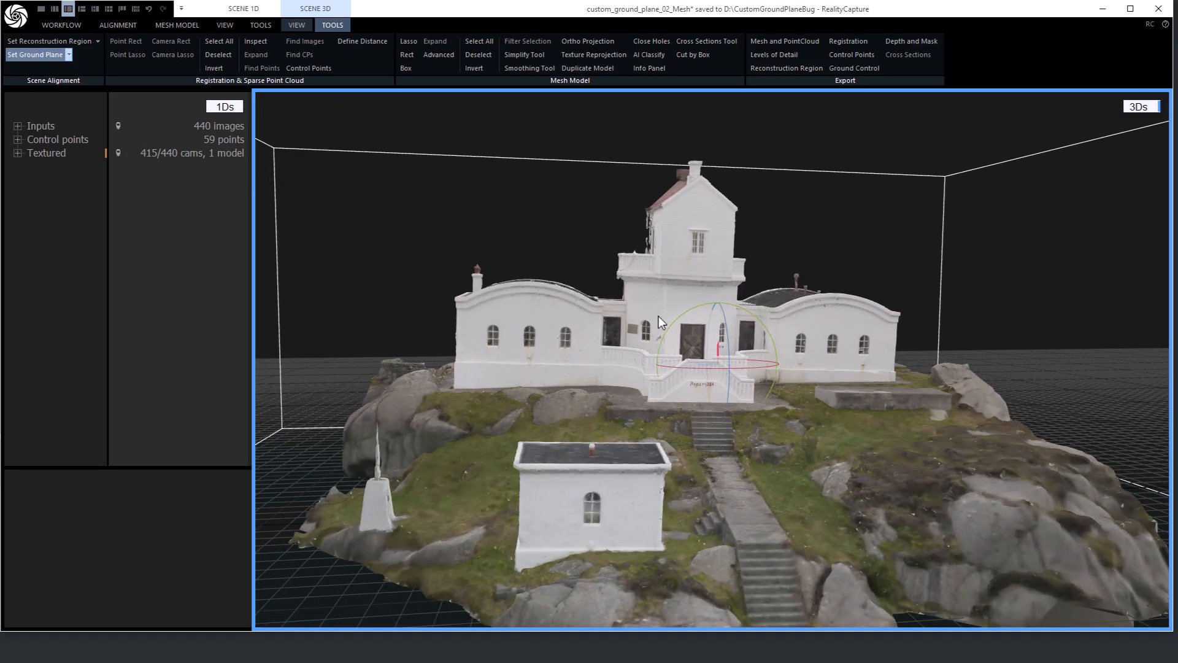
{"action": "left_click_drag", "start_coordinate": [678, 320], "coordinate": [676, 321]}
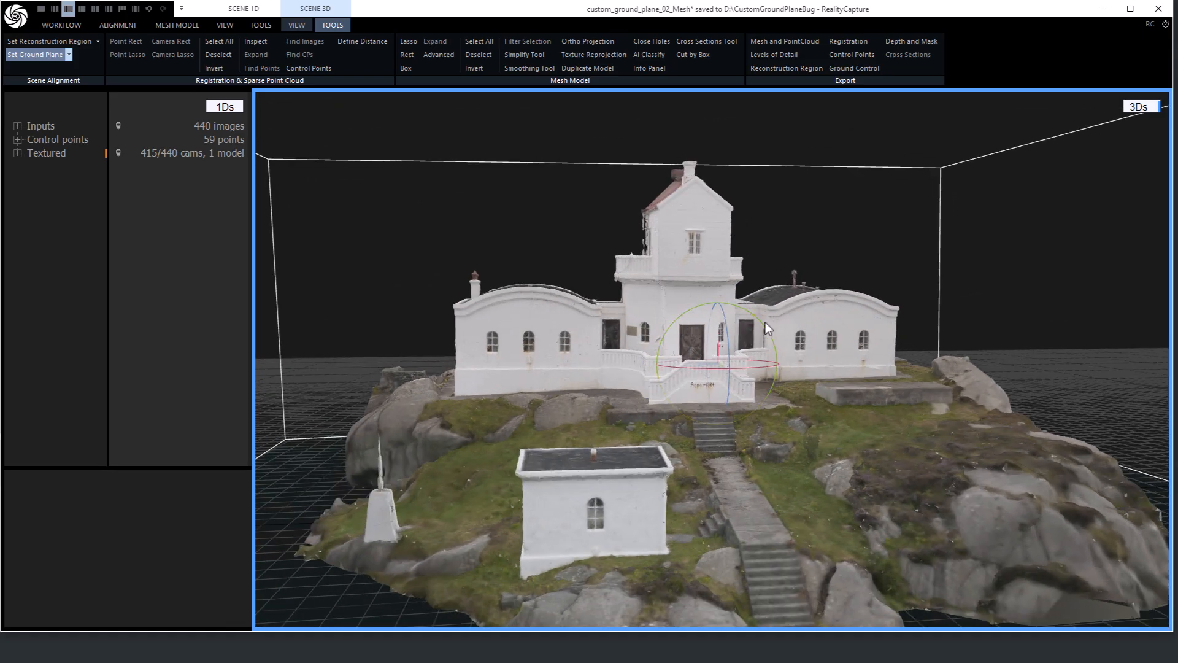
{"action": "left_click_drag", "start_coordinate": [761, 322], "coordinate": [762, 324]}
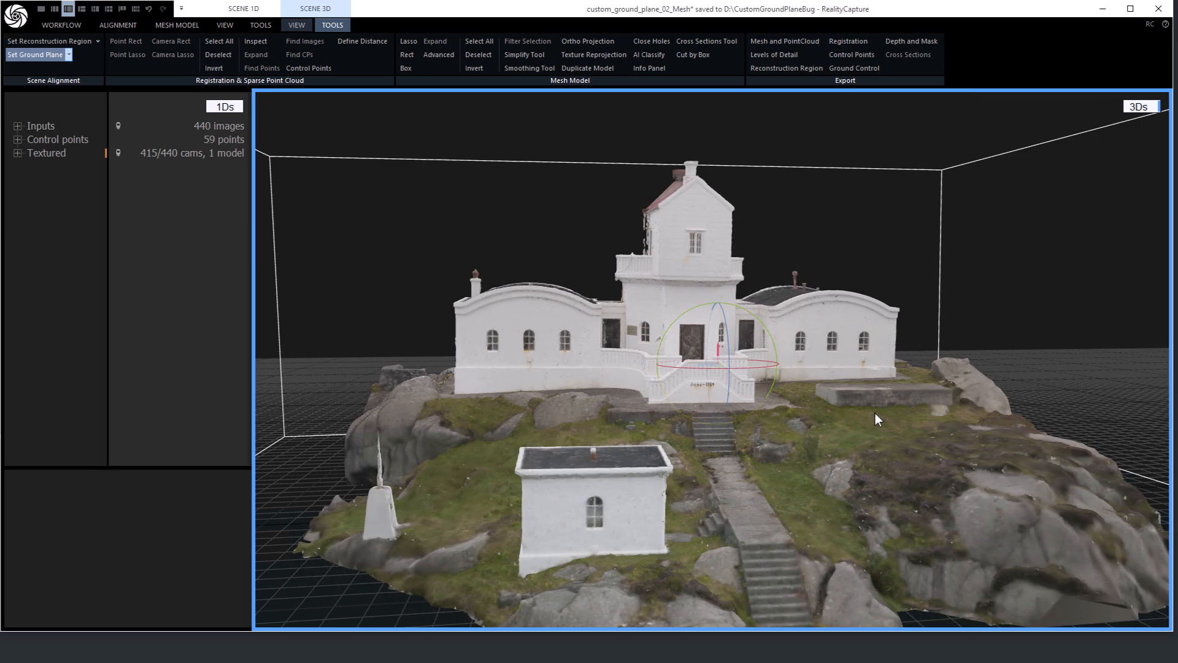
Level the model side-on with a small ground plane rotation in the Left view, and return to the Perspective view
{"action": "scroll", "coordinate": [887, 455], "scroll_direction": "down", "scroll_amount": 1}
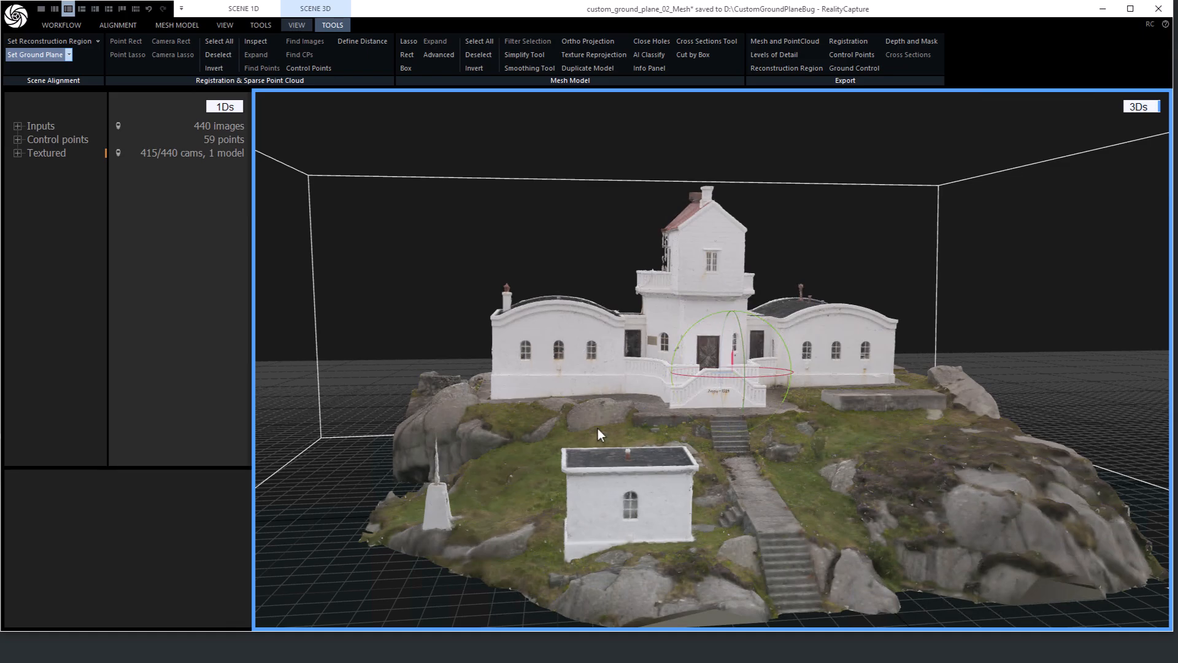
{"action": "right_click_drag", "start_coordinate": [757, 443], "coordinate": [669, 237]}
{"action": "scroll", "coordinate": [845, 428], "scroll_direction": "down", "scroll_amount": 2}
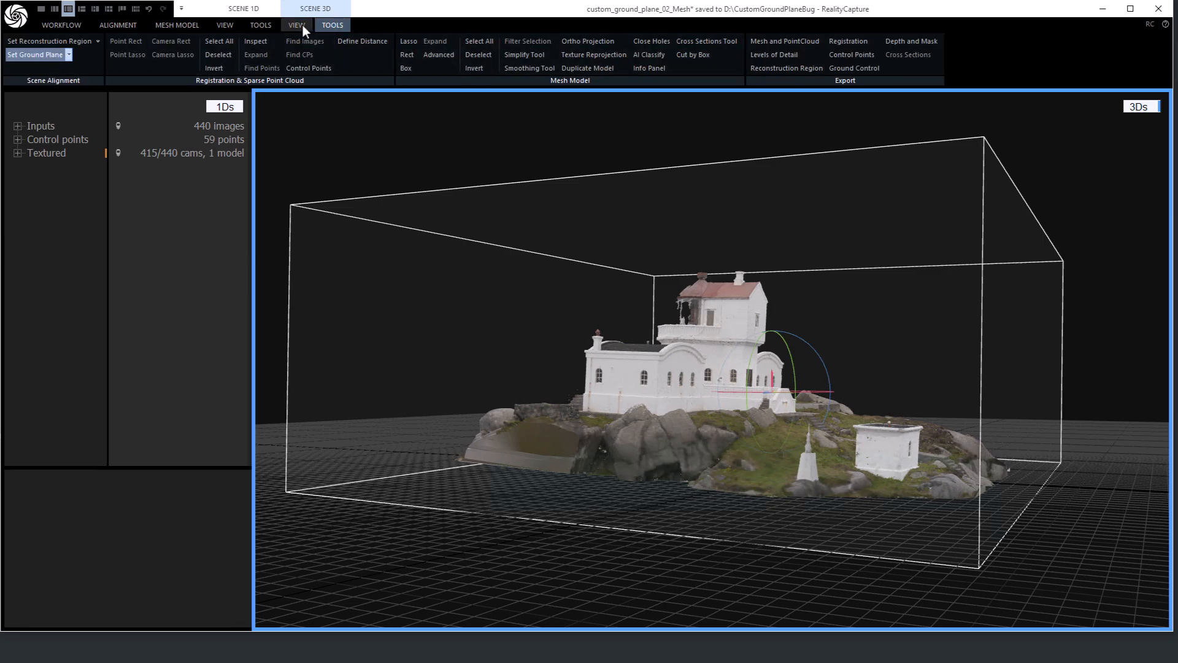
{"action": "left_click", "coordinate": [232, 24]}
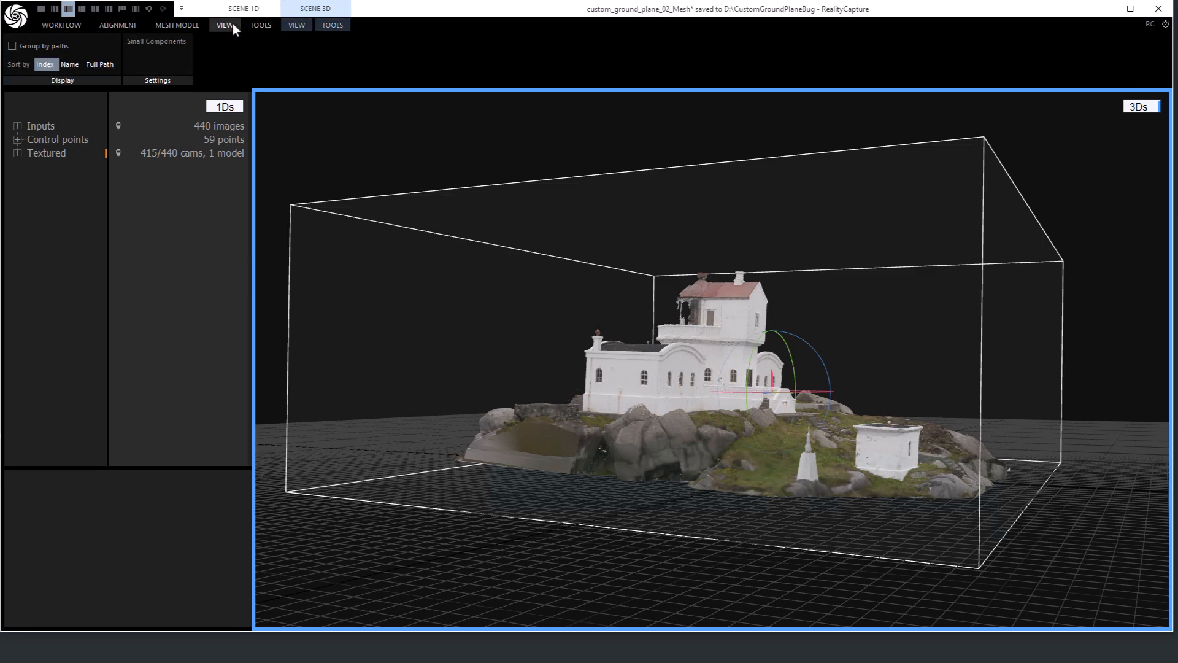
{"action": "left_click", "coordinate": [298, 27]}
{"action": "left_click", "coordinate": [526, 41]}
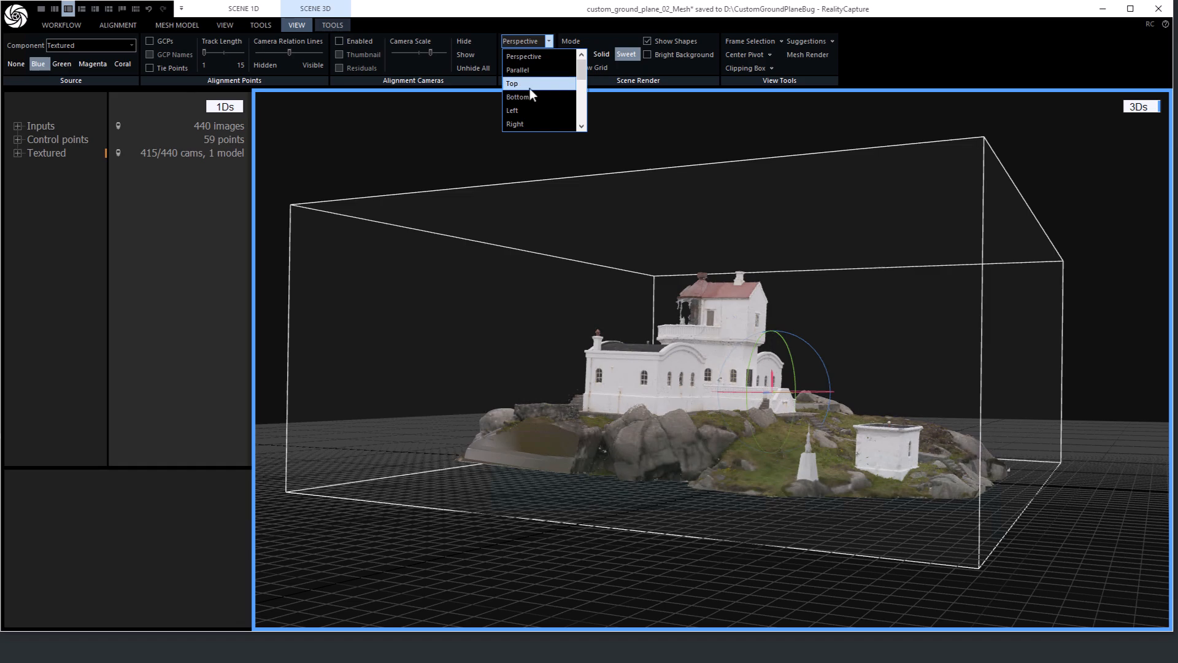
{"action": "left_click", "coordinate": [515, 110]}
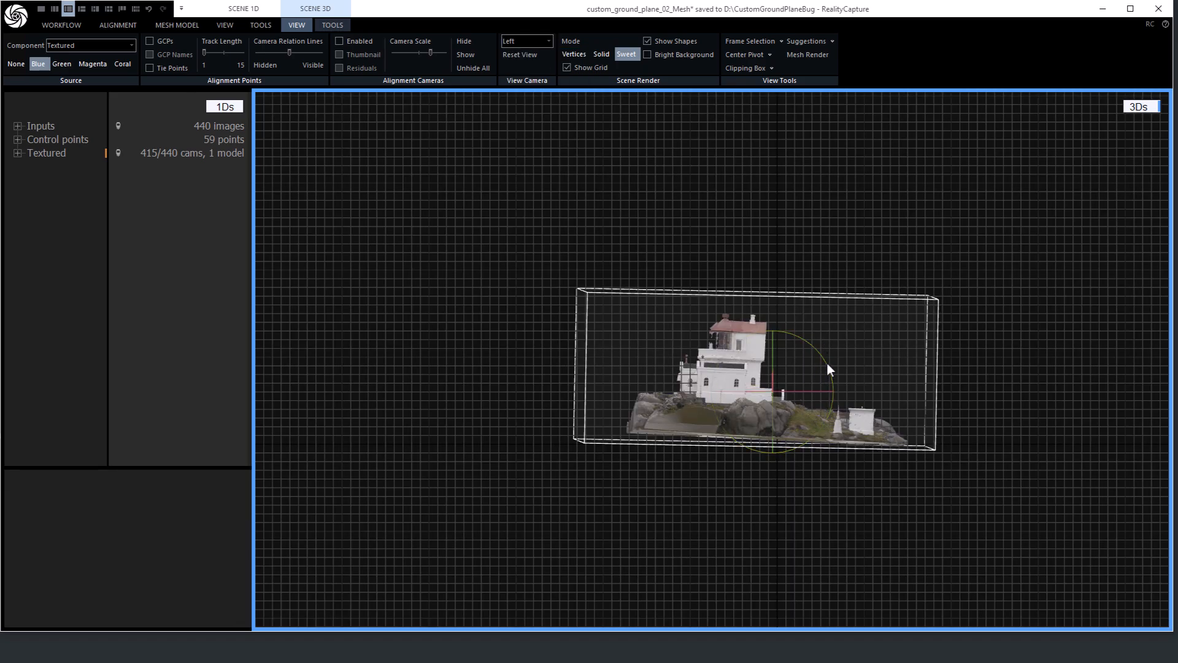
{"action": "left_click_drag", "start_coordinate": [828, 365], "coordinate": [828, 363]}
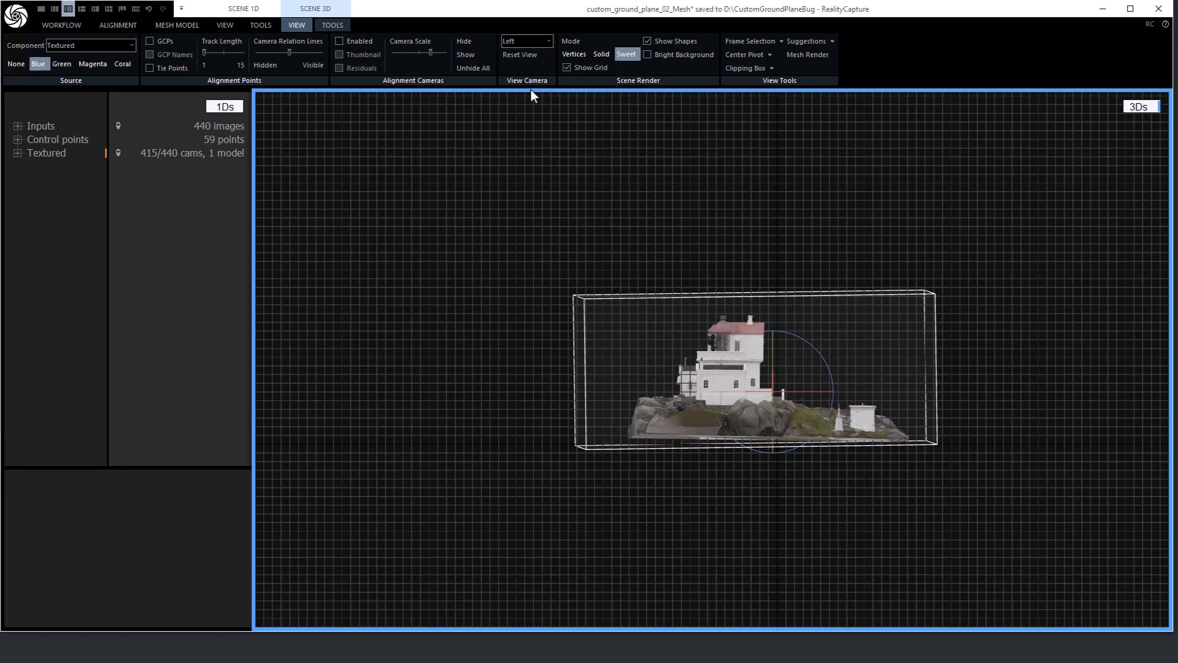
{"action": "left_click", "coordinate": [522, 41]}
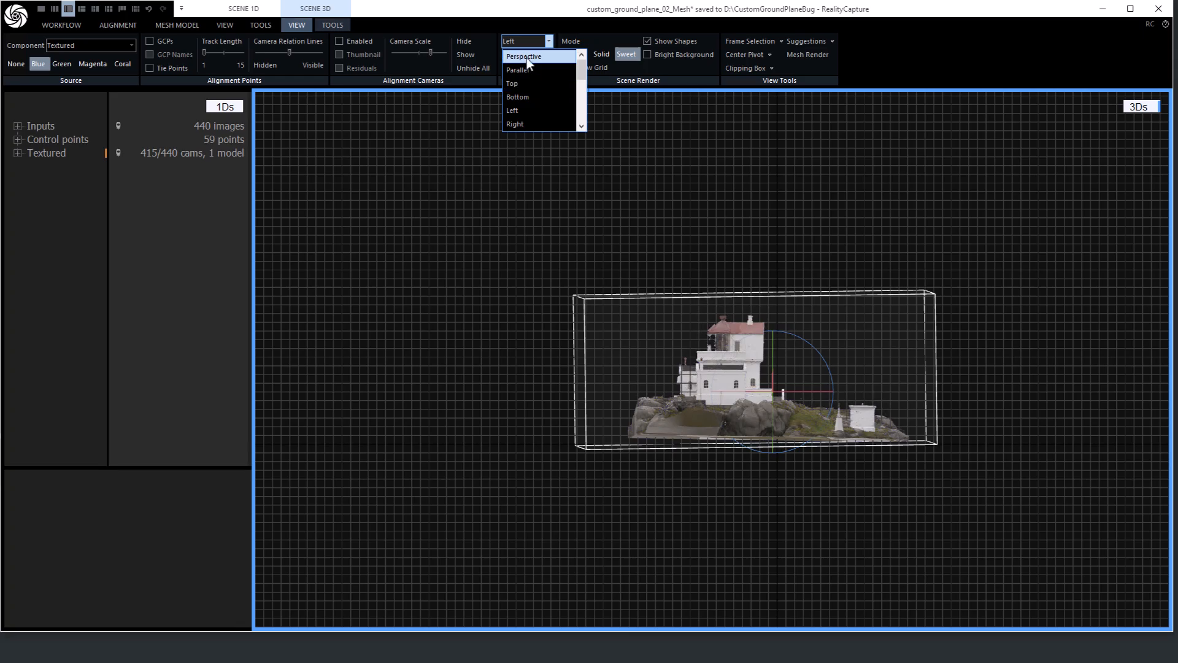
{"action": "left_click", "coordinate": [526, 56]}
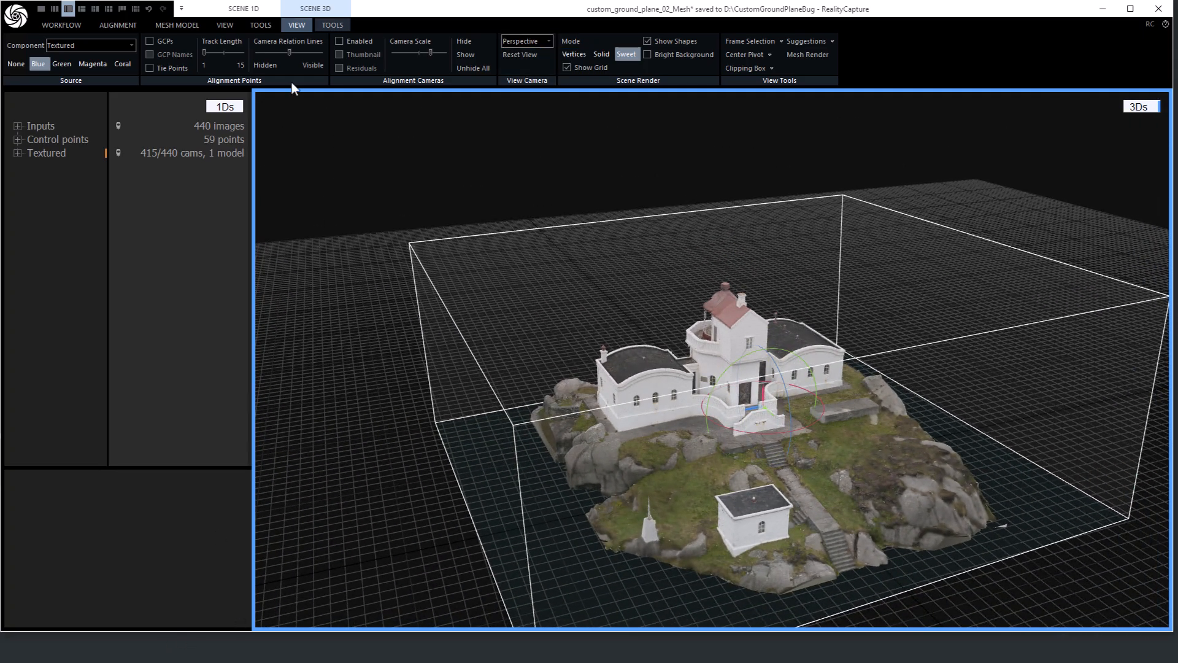
{"action": "left_click", "coordinate": [61, 24]}
{"action": "left_click", "coordinate": [581, 52]}
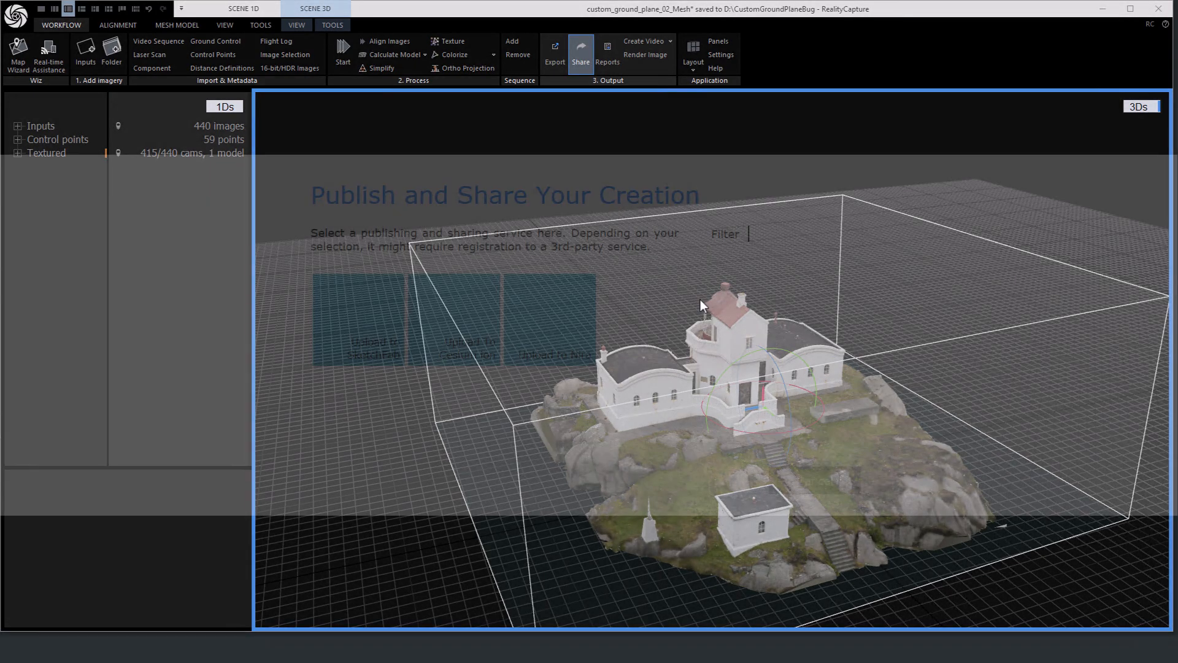
{"action": "left_click", "coordinate": [590, 356]}
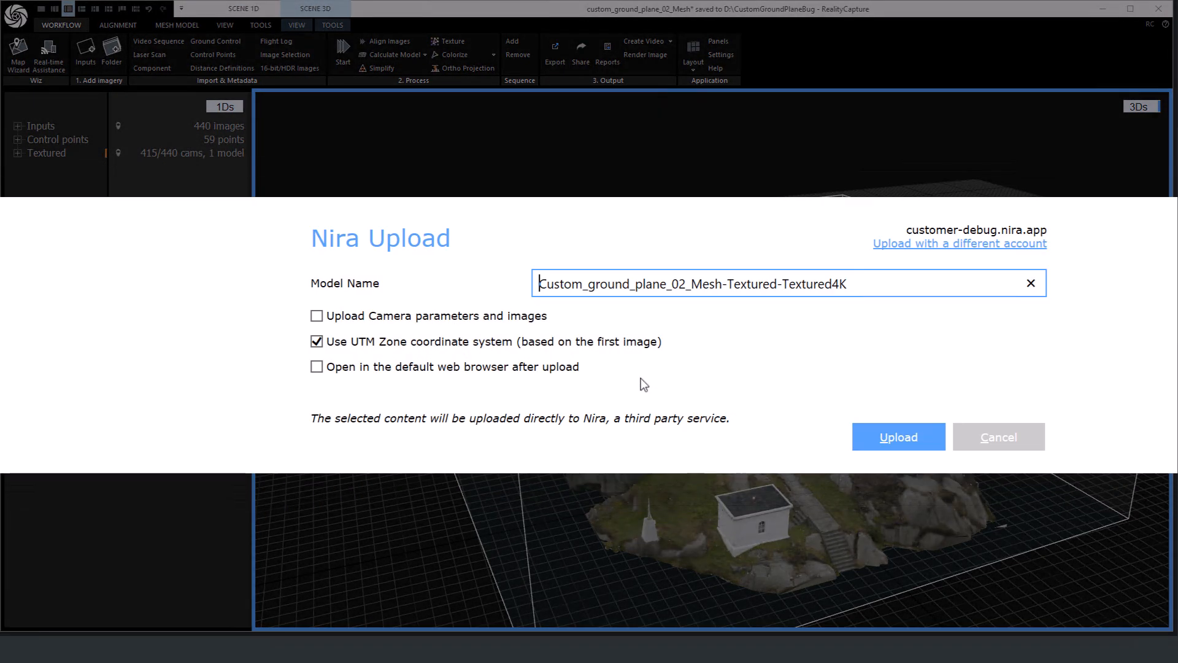
{"action": "left_click", "coordinate": [320, 323]}
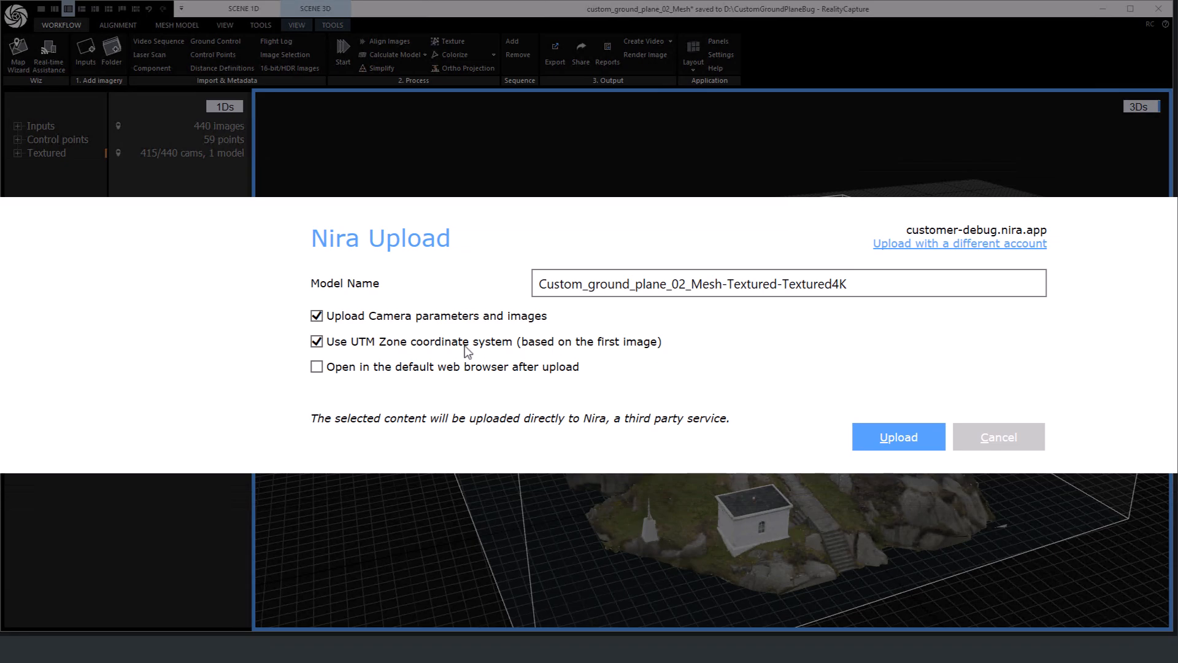
{"action": "left_click", "coordinate": [1019, 450]}
Set up a Nira upload that includes camera parameters and images but not the UTM Zone coordinate system, and cancel it
{"action": "scroll", "coordinate": [715, 370], "scroll_direction": "up", "scroll_amount": 3}
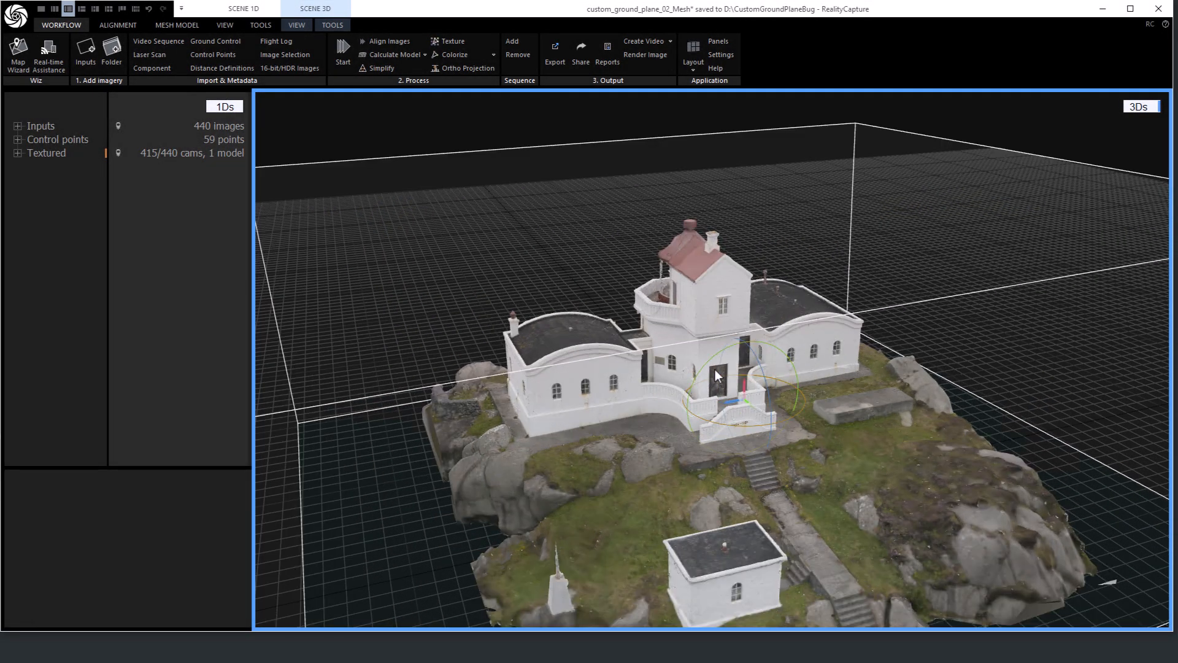
{"action": "mouse_move", "coordinate": [761, 368]}
{"action": "left_mouse_down"}
{"action": "mouse_move", "coordinate": [762, 383]}
{"action": "mouse_move", "coordinate": [761, 369]}
{"action": "left_mouse_up"}
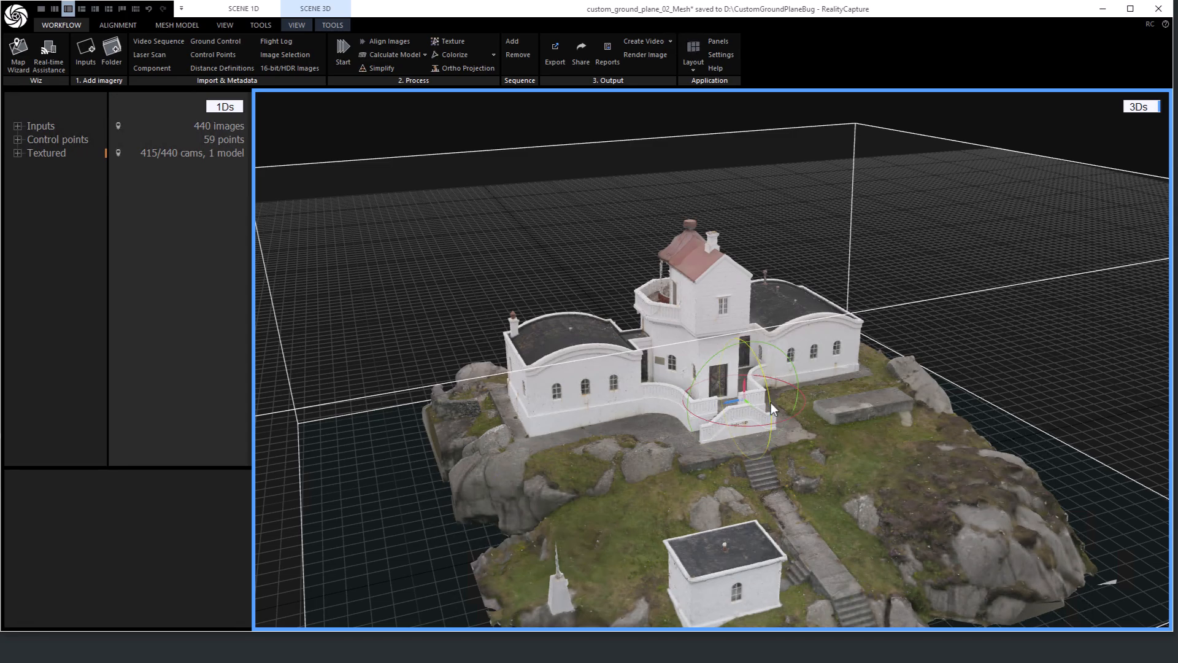
{"action": "left_click", "coordinate": [577, 53]}
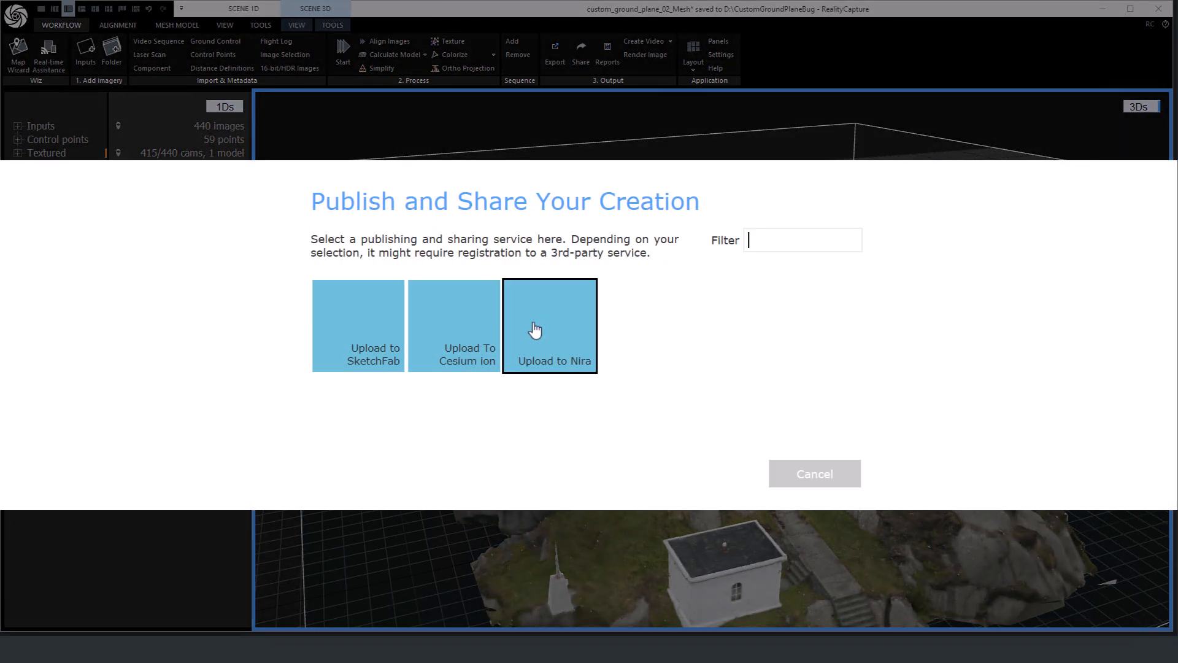
{"action": "left_click", "coordinate": [534, 330]}
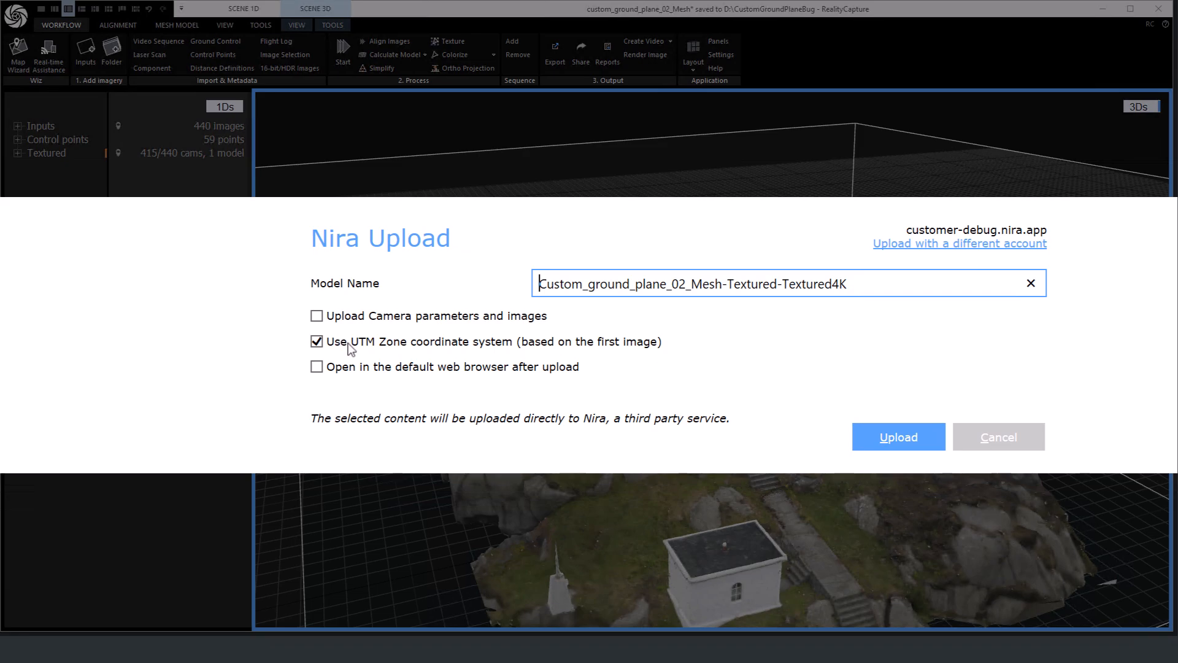
{"action": "left_click", "coordinate": [356, 342]}
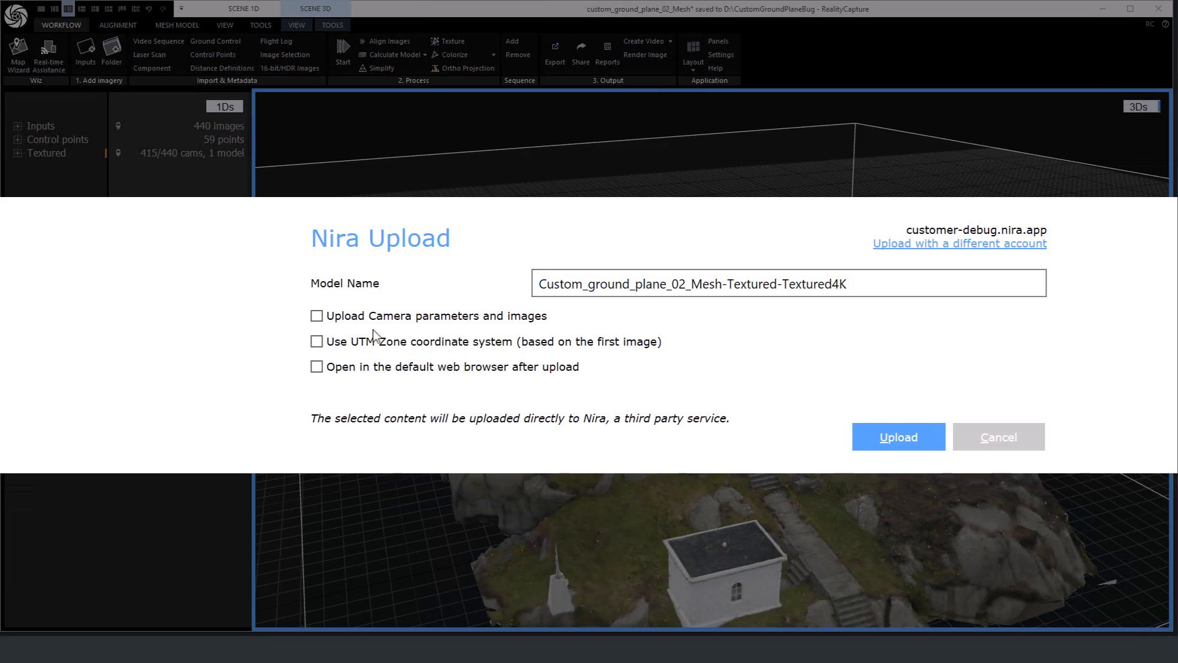
{"action": "left_click", "coordinate": [349, 318]}
{"action": "left_click", "coordinate": [1009, 436]}
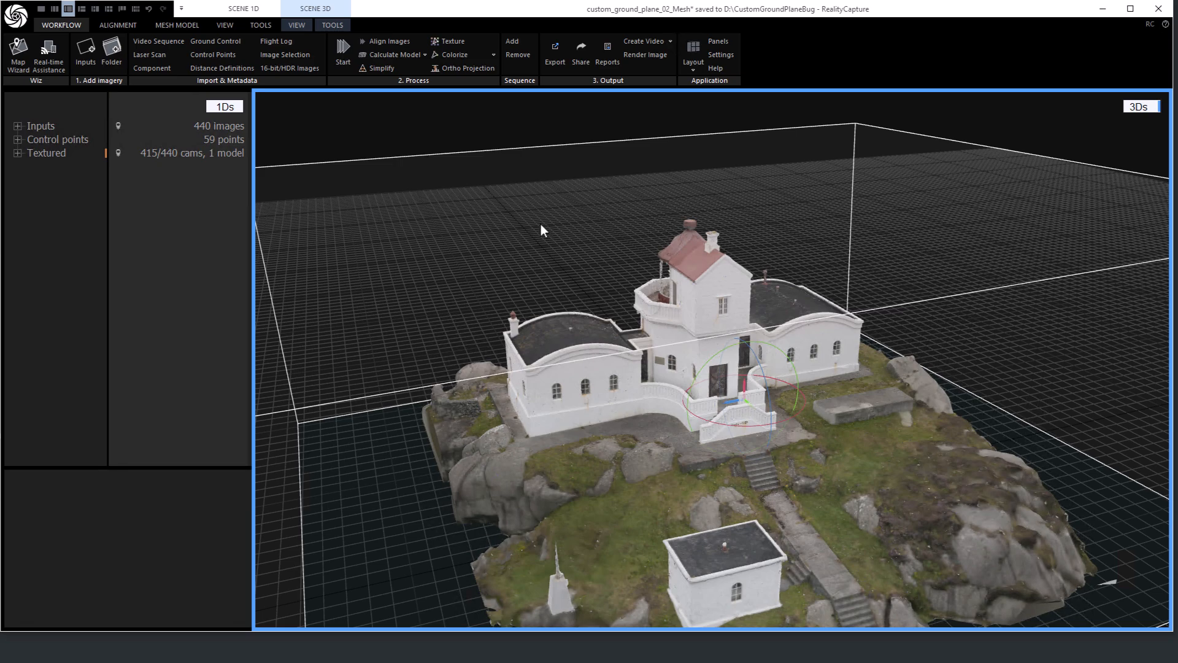
Set both the project and the output coordinate system to local:1 - Euclidean in the application settings
{"action": "left_click", "coordinate": [331, 26]}
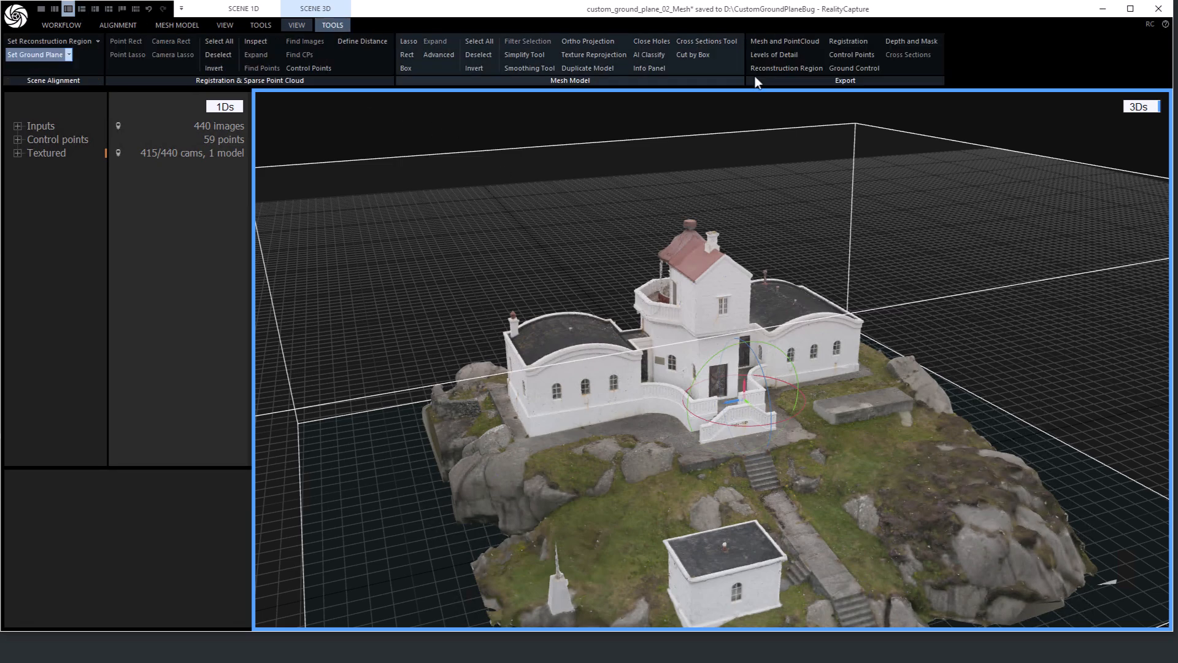
{"action": "left_click", "coordinate": [62, 25]}
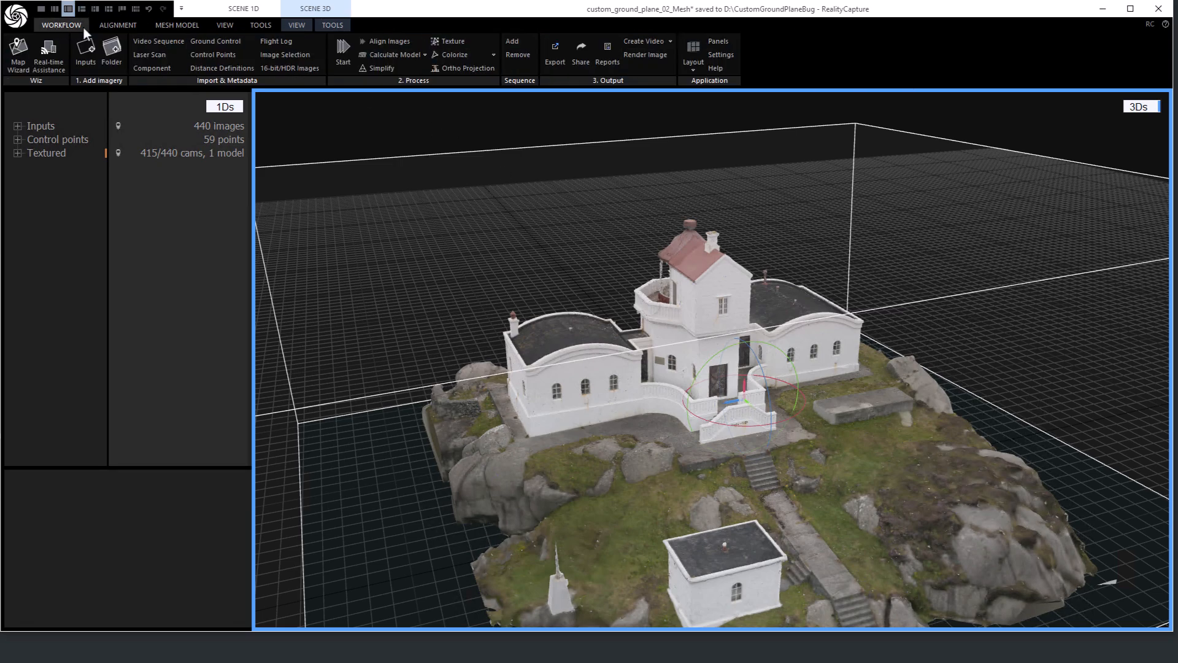
{"action": "left_click", "coordinate": [720, 55]}
{"action": "left_click_drag", "start_coordinate": [151, 469], "coordinate": [157, 283]}
{"action": "scroll", "coordinate": [232, 529], "scroll_direction": "down", "scroll_amount": 1}
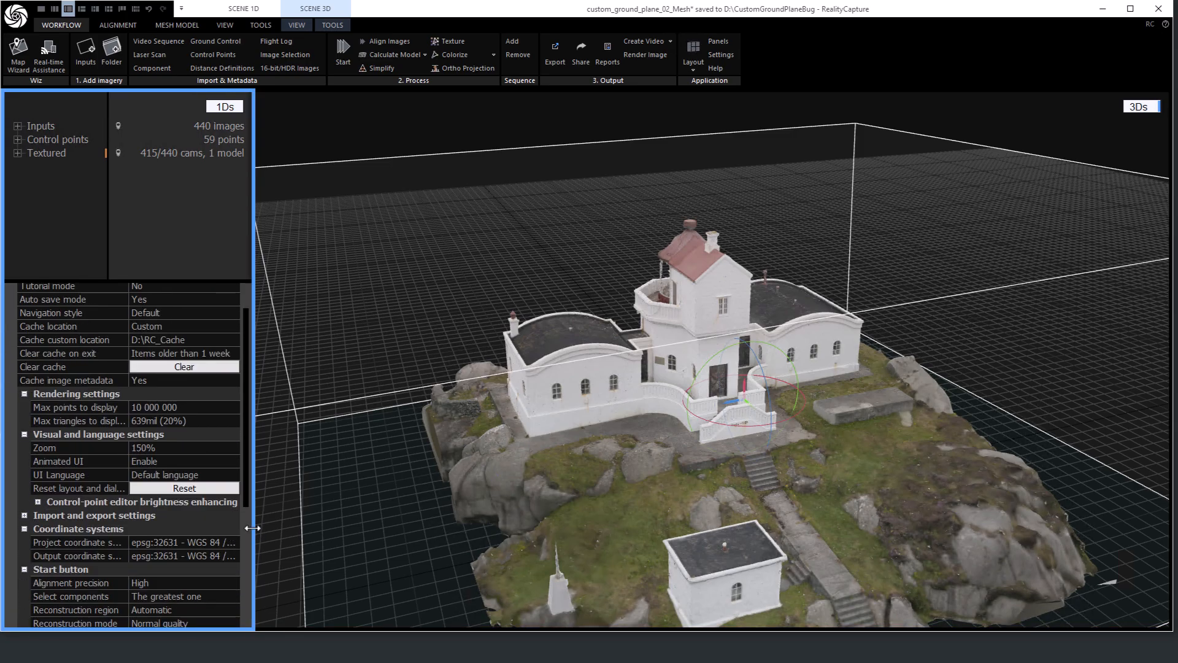
{"action": "left_click_drag", "start_coordinate": [353, 527], "coordinate": [355, 528]}
{"action": "left_click", "coordinate": [335, 542]}
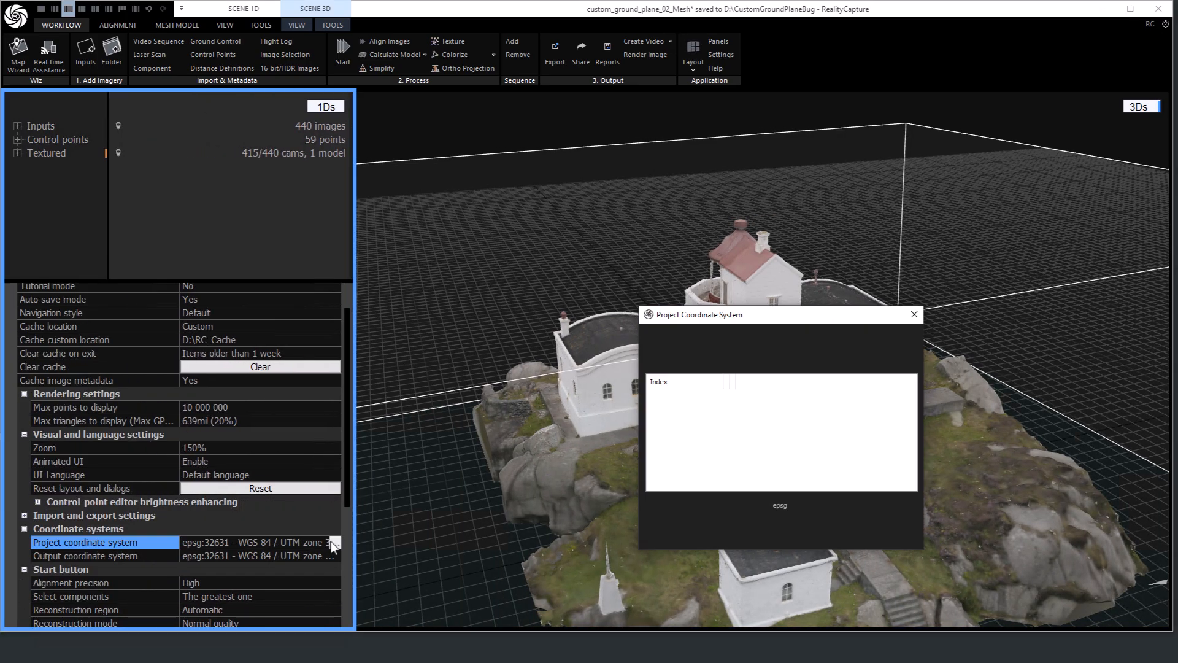
{"action": "left_click", "coordinate": [744, 406]}
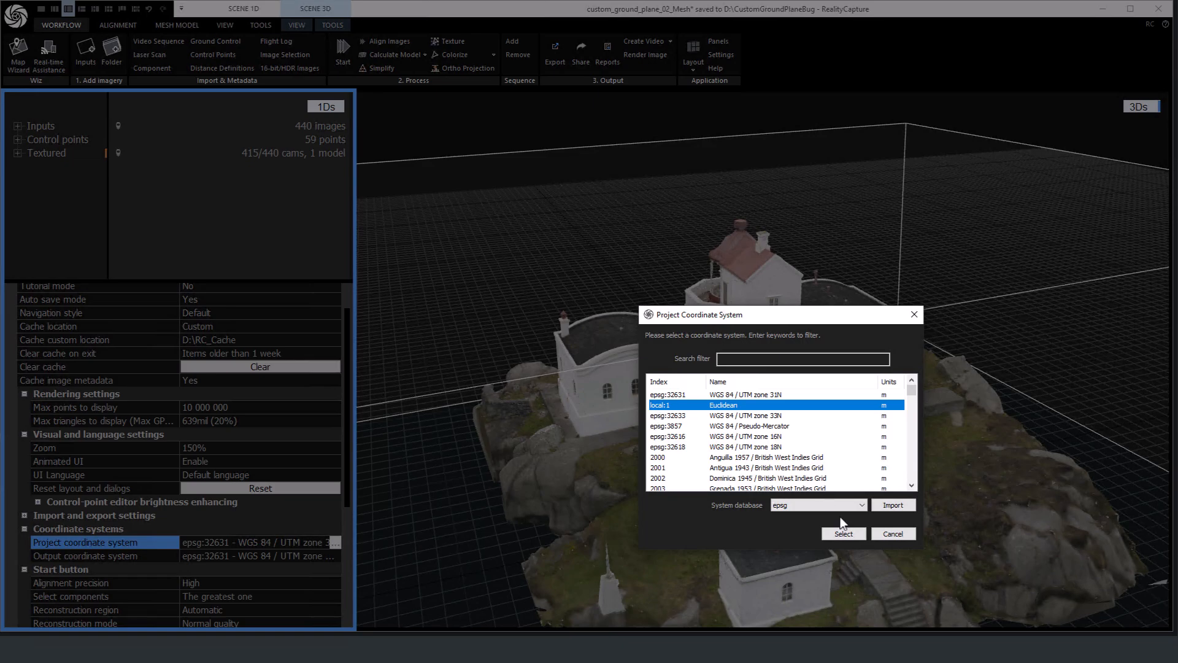
{"action": "left_click", "coordinate": [845, 533]}
{"action": "left_click", "coordinate": [760, 405]}
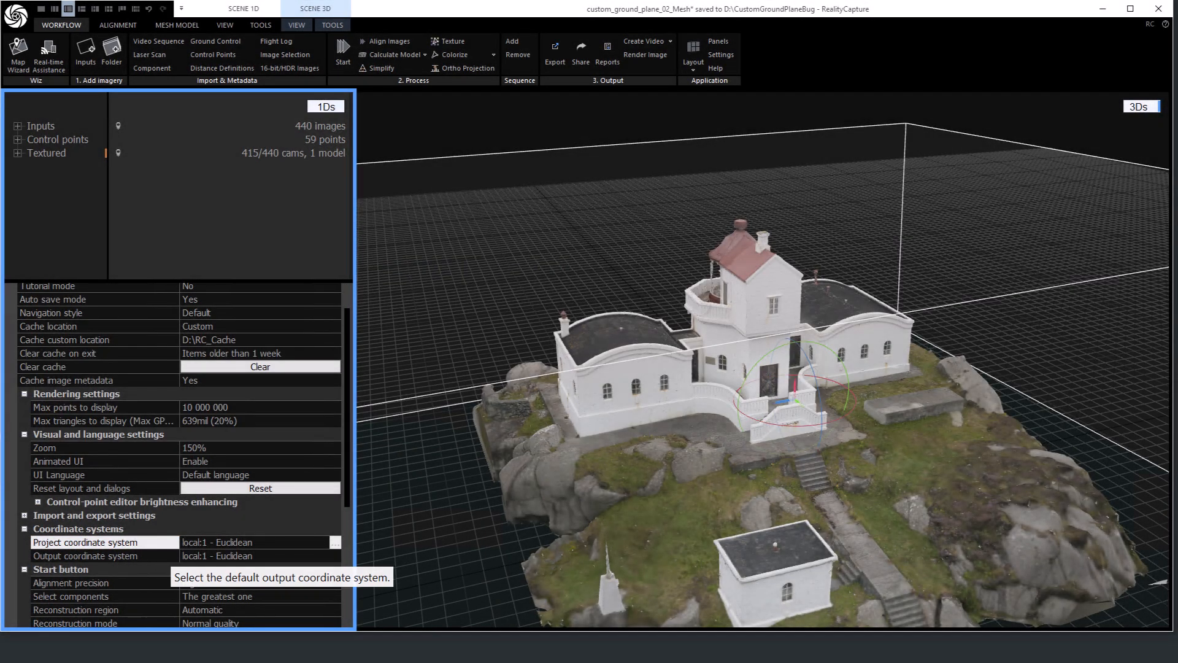
Switch to Nira in the browser, open the Custom_ground_plane_UTM model and inspect its orientation with the cameras shown and hidden
{"action": "key", "text": "alt+Tab"}
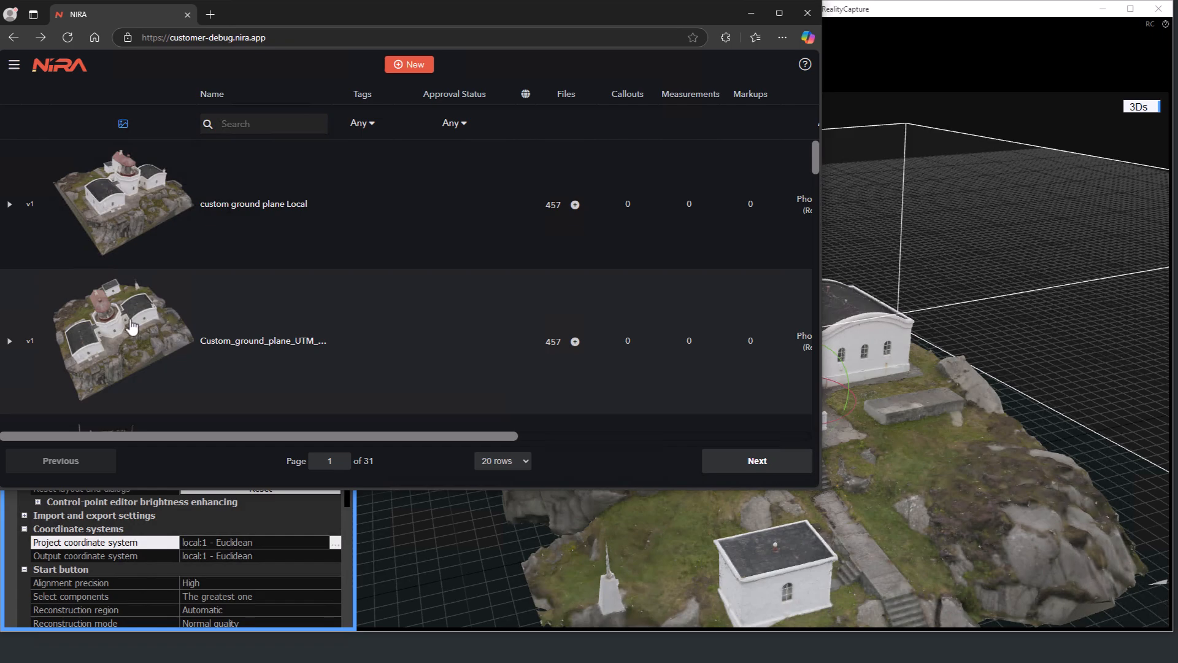
{"action": "left_click", "coordinate": [289, 345]}
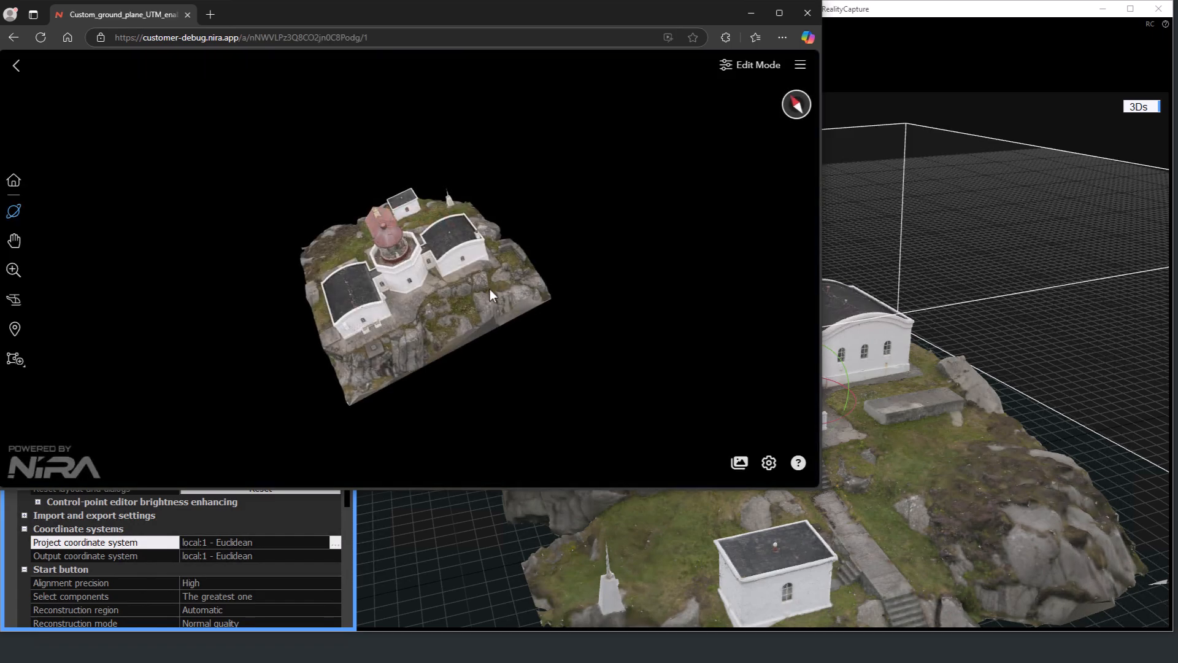
{"action": "left_click_drag", "start_coordinate": [672, 255], "coordinate": [701, 451]}
{"action": "left_click", "coordinate": [739, 464]}
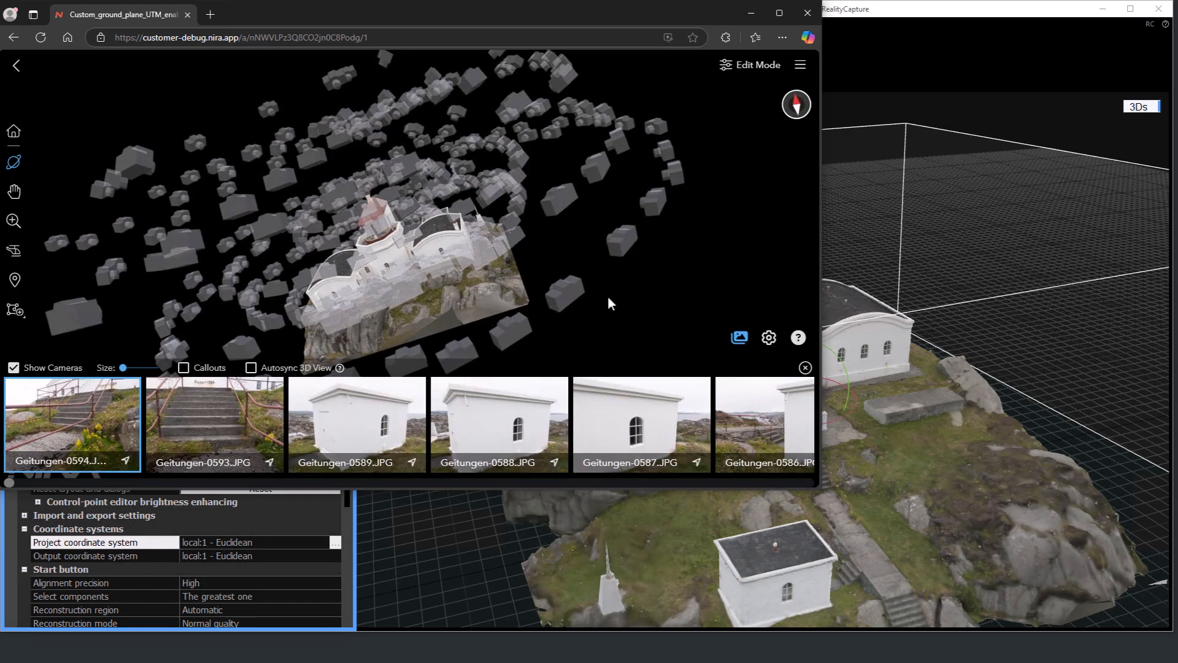
{"action": "left_click_drag", "start_coordinate": [607, 296], "coordinate": [428, 246]}
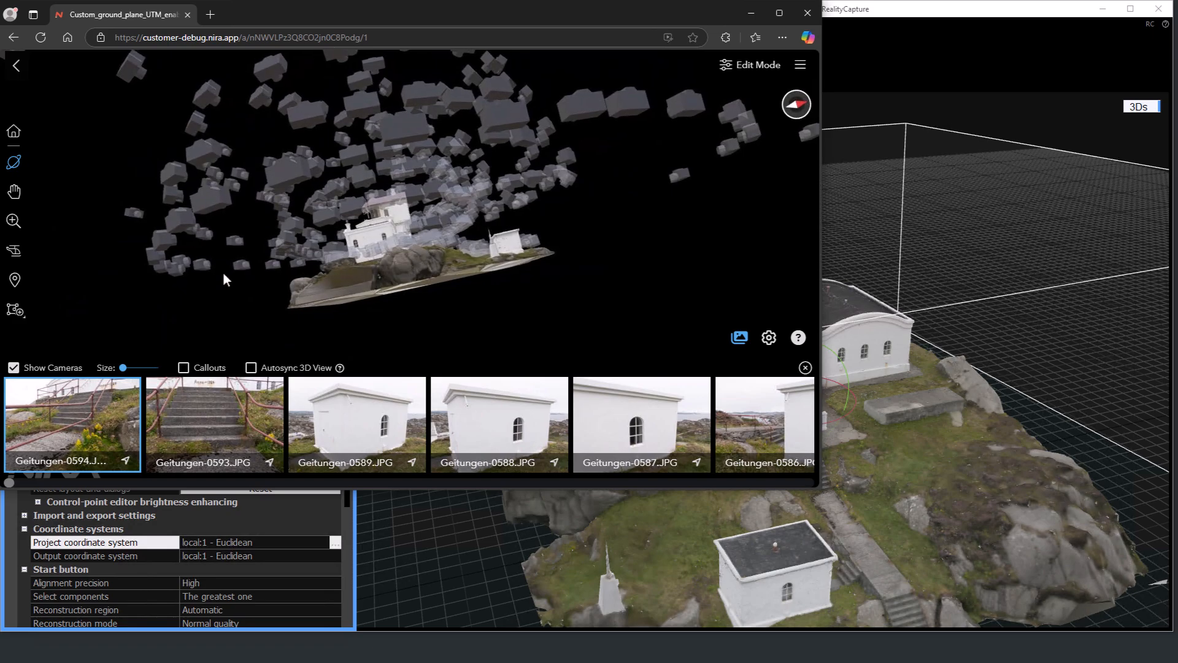
{"action": "left_click_drag", "start_coordinate": [223, 271], "coordinate": [450, 270]}
{"action": "scroll", "coordinate": [451, 271], "scroll_direction": "up", "scroll_amount": 3}
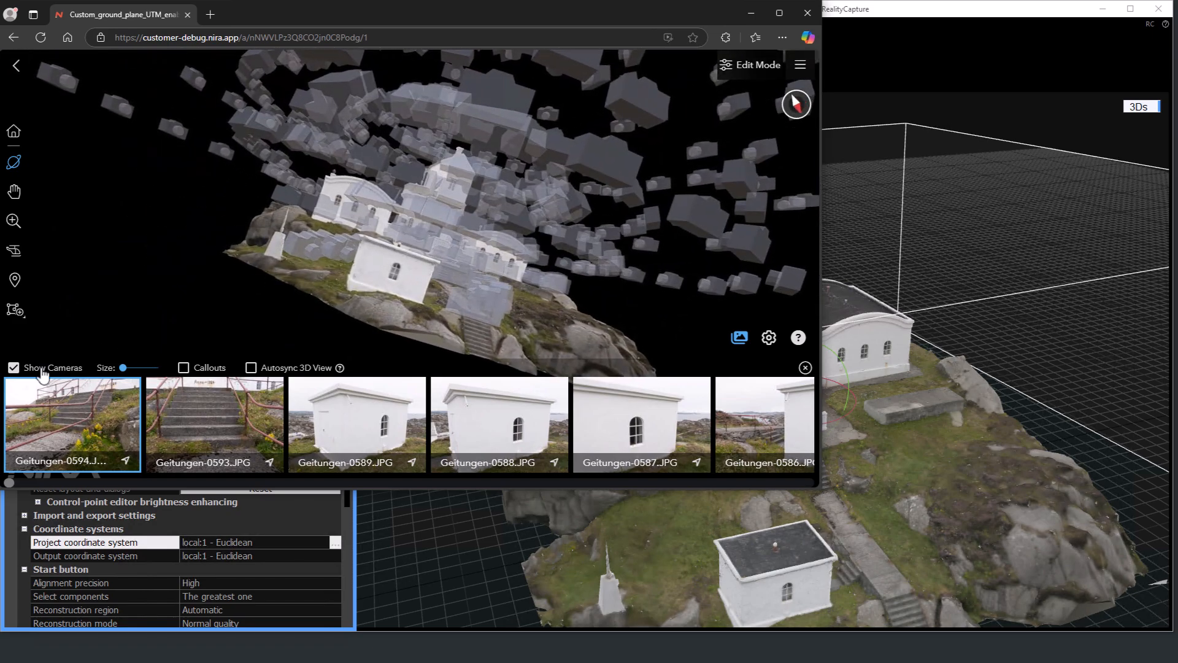
{"action": "left_click", "coordinate": [12, 367]}
{"action": "left_click", "coordinate": [805, 367]}
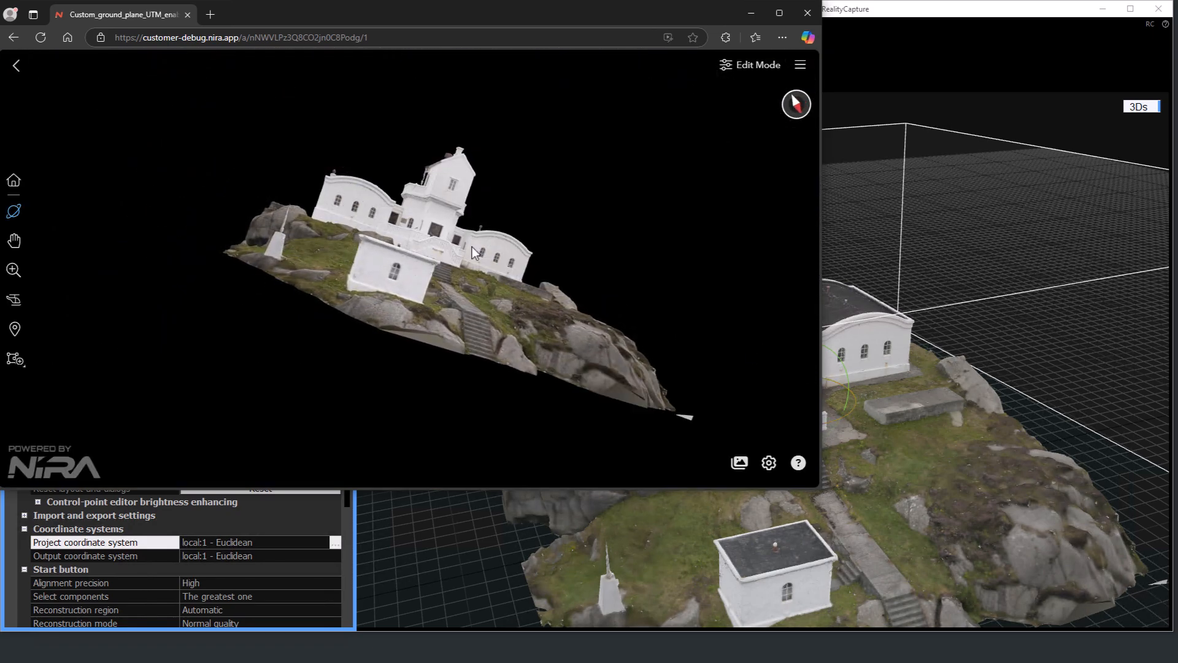
Open the "custom ground plane Local" model from the Nira asset list, inspect its orientation and return to the list
{"action": "left_click", "coordinate": [16, 66]}
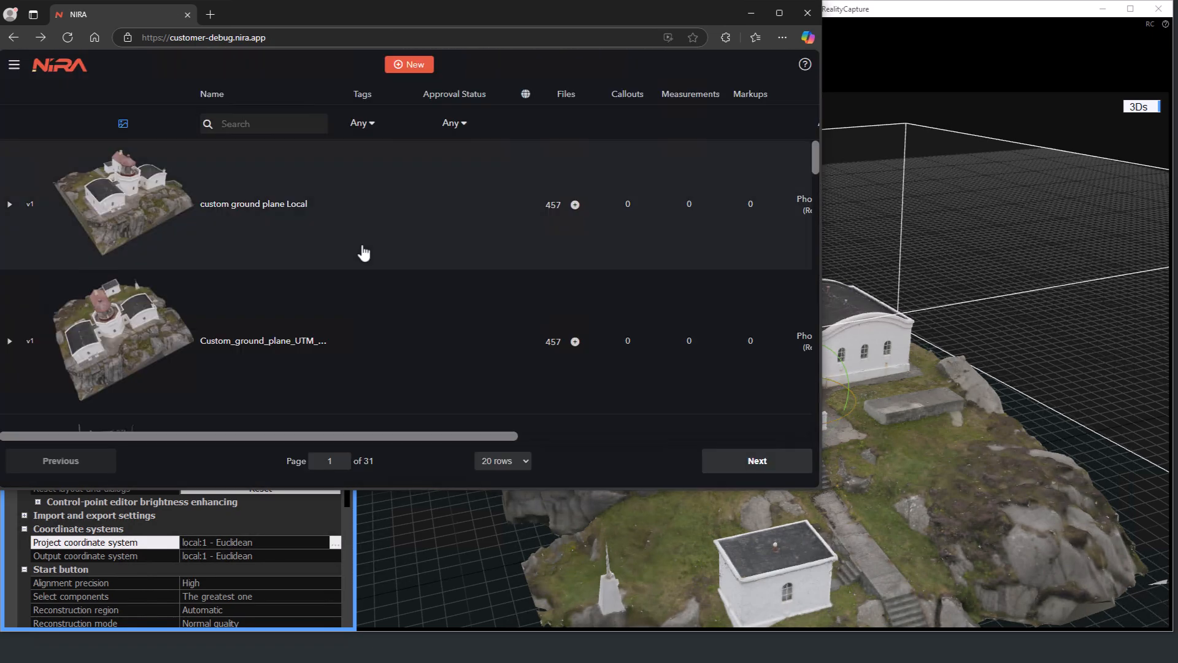
{"action": "left_click", "coordinate": [135, 223]}
{"action": "left_click", "coordinate": [377, 274]}
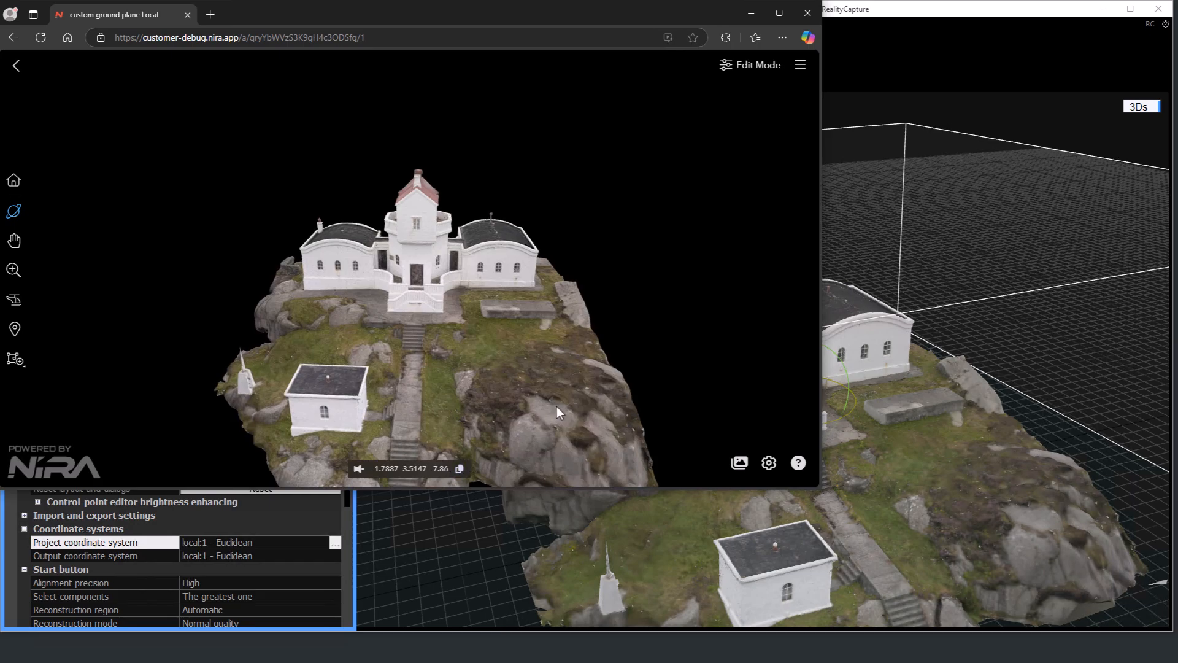
{"action": "left_click", "coordinate": [18, 67]}
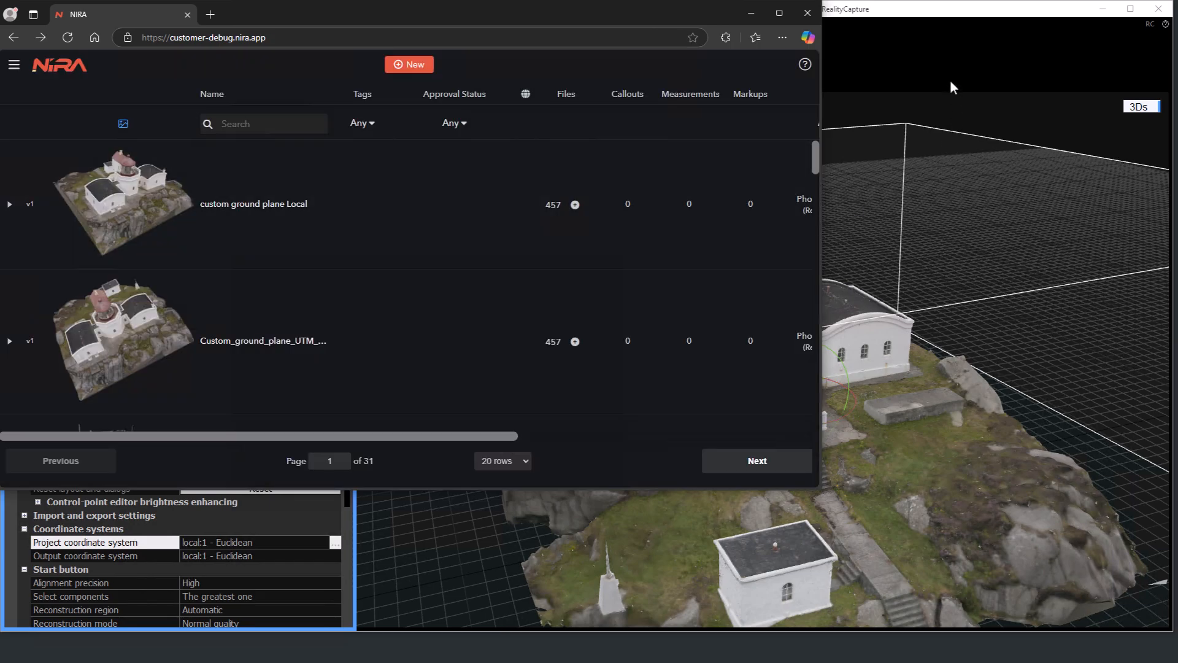
Switch back to RealityCapture and review the project and output coordinate system settings and the lighthouse's alignment to the ground grid
{"action": "left_click", "coordinate": [940, 24]}
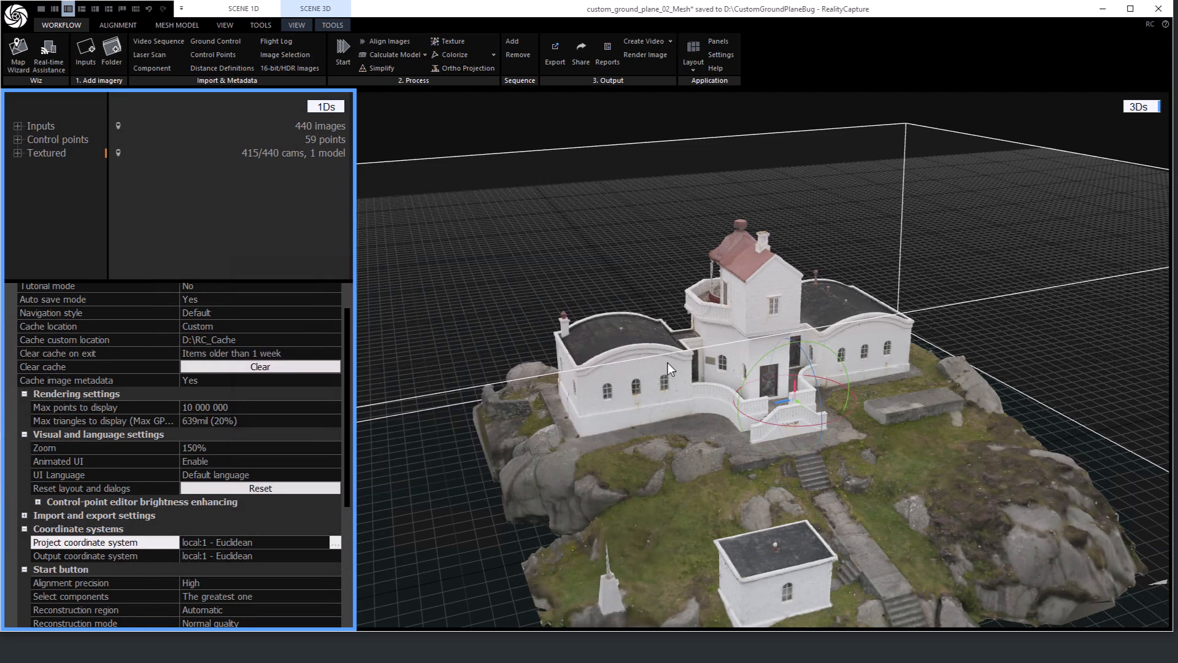
{"action": "left_click", "coordinate": [291, 552]}
{"action": "left_click_drag", "start_coordinate": [788, 459], "coordinate": [824, 456]}
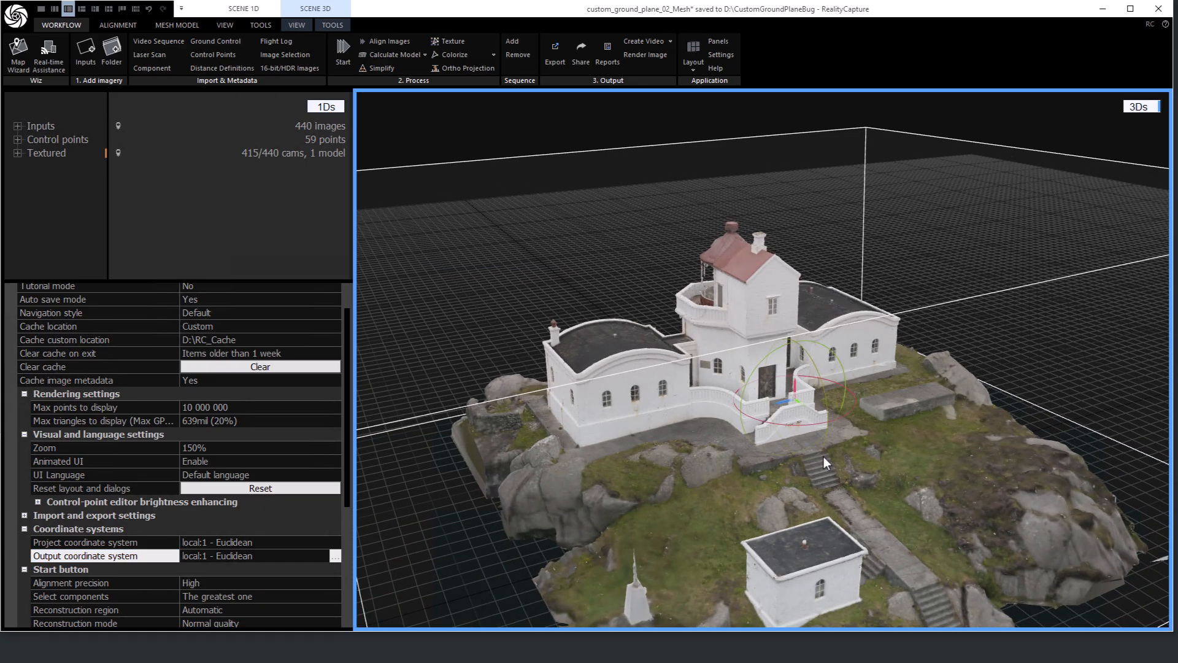
{"action": "left_click", "coordinate": [284, 541]}
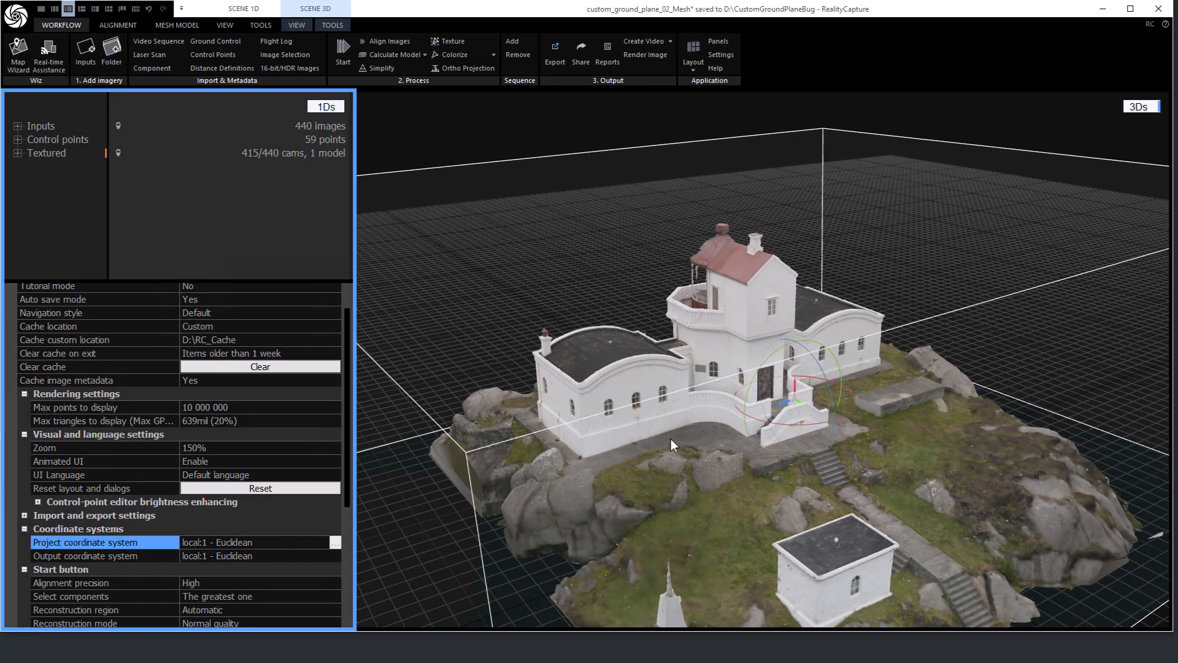
{"action": "scroll", "coordinate": [717, 359], "scroll_direction": "up", "scroll_amount": 3}
{"action": "left_click_drag", "start_coordinate": [672, 422], "coordinate": [495, 484]}
{"action": "scroll", "coordinate": [495, 485], "scroll_direction": "down", "scroll_amount": 3}
{"action": "left_click_drag", "start_coordinate": [613, 521], "coordinate": [502, 531]}
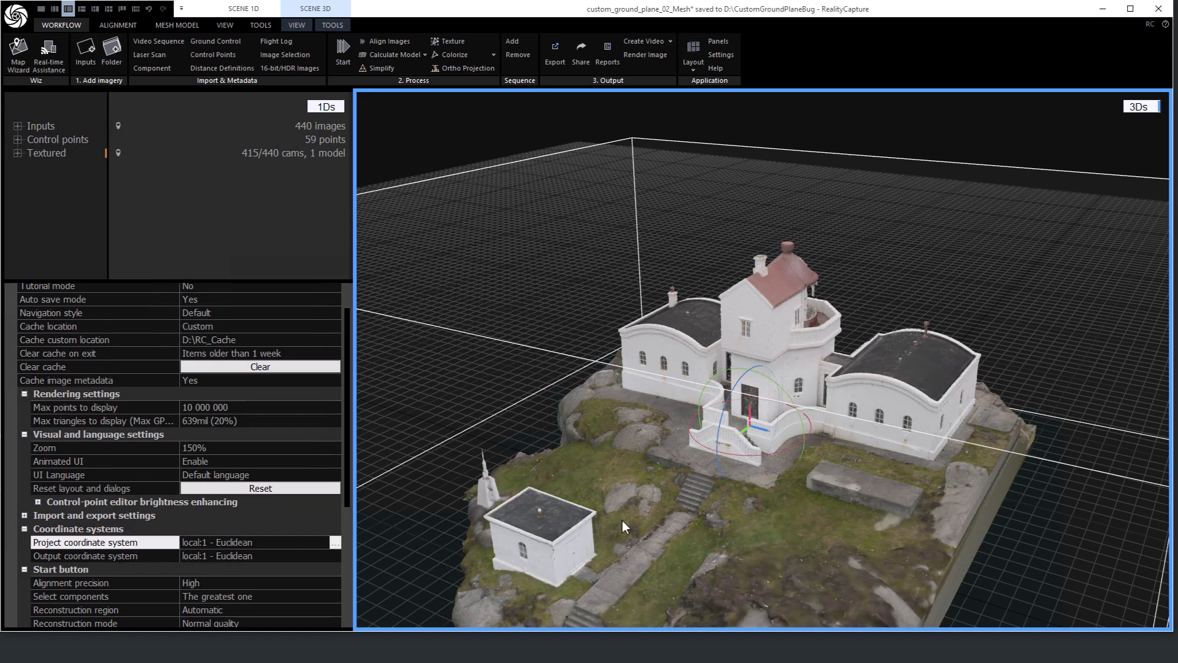